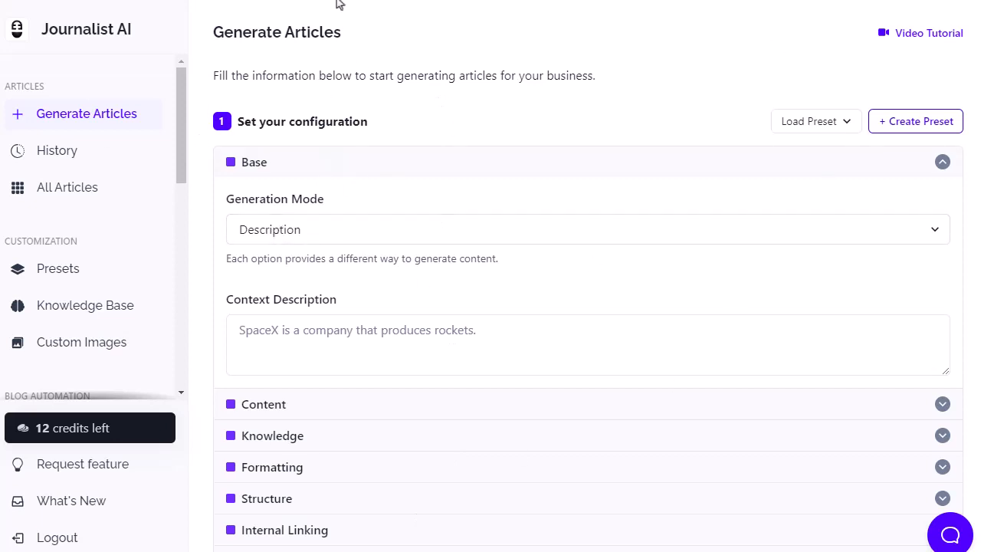
# Open the form for creating a new website integration to examine the available integration types.
pyautogui.moveTo(183, 114); pyautogui.dragTo(171, 192)
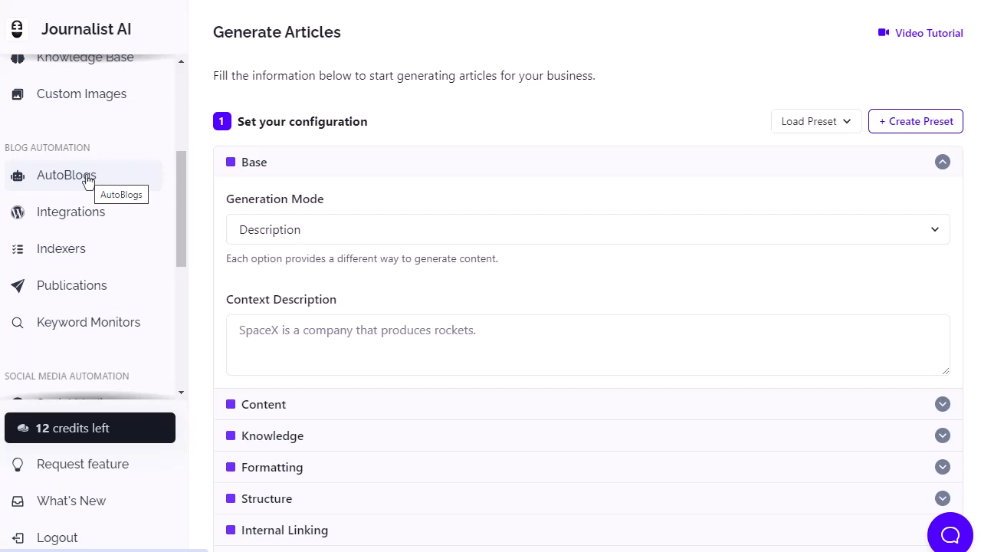
pyautogui.click(59, 219)
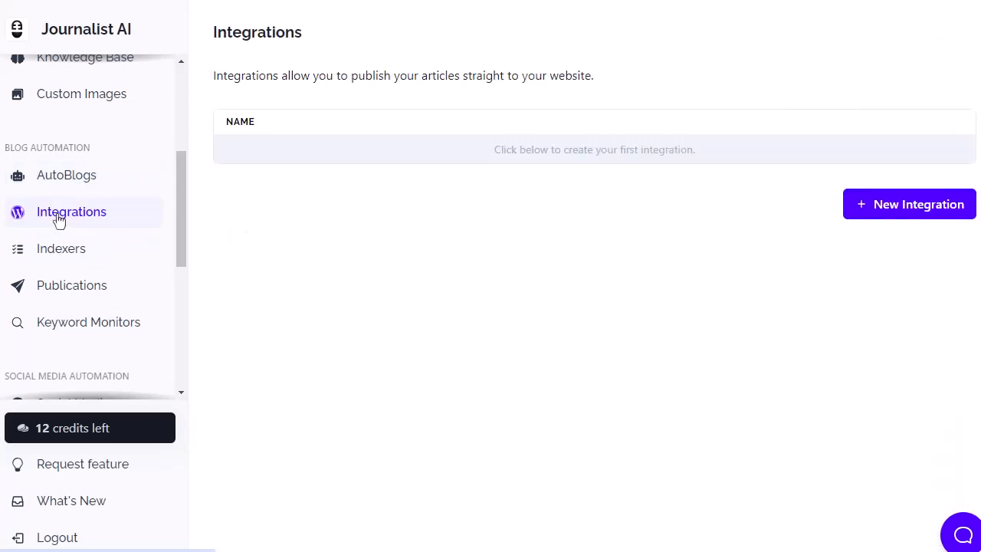
pyautogui.click(888, 204)
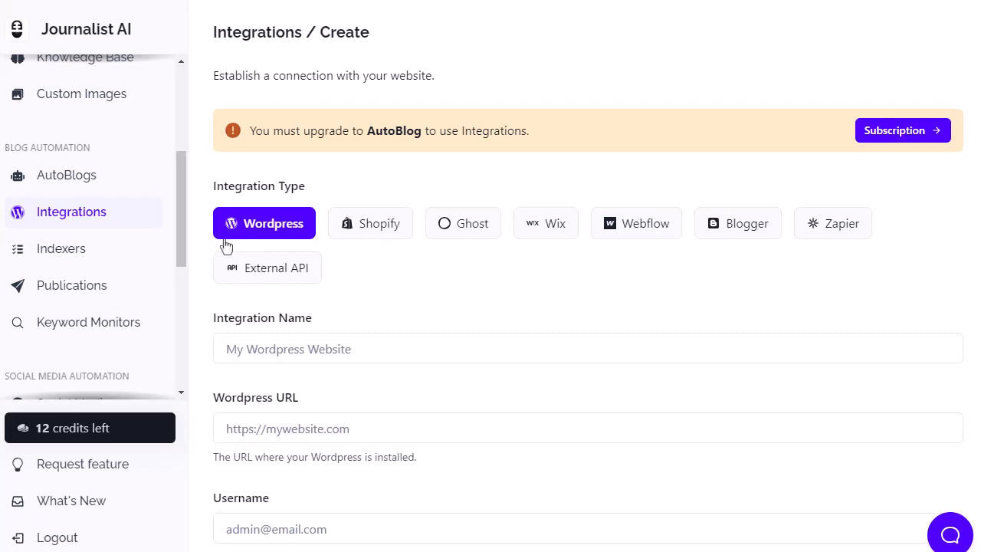
# Look through the remaining automation pages, from Indexers, Publications and Keyword Monitors to social media and link building.
pyautogui.click(71, 255)
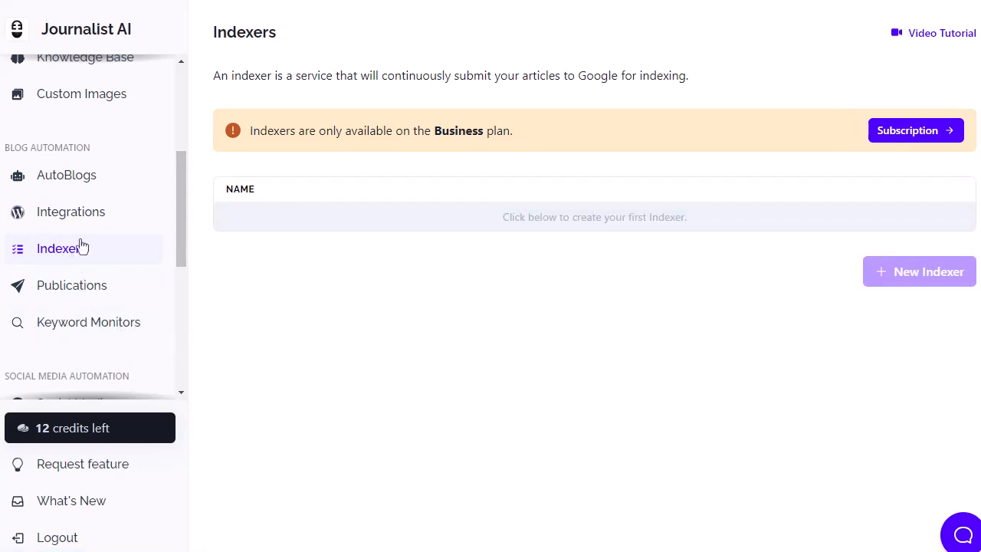
pyautogui.click(74, 288)
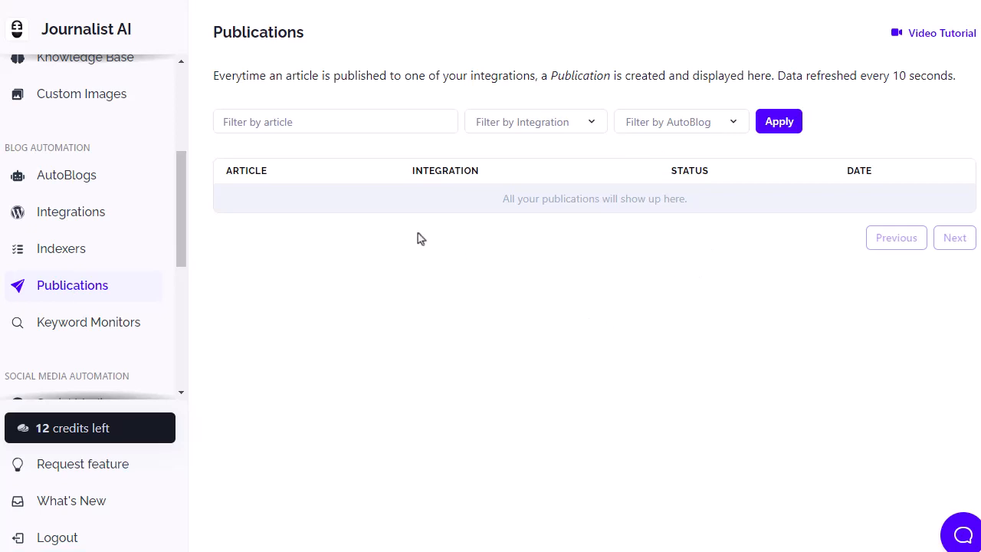
pyautogui.moveTo(182, 197); pyautogui.dragTo(176, 256)
pyautogui.click(127, 163)
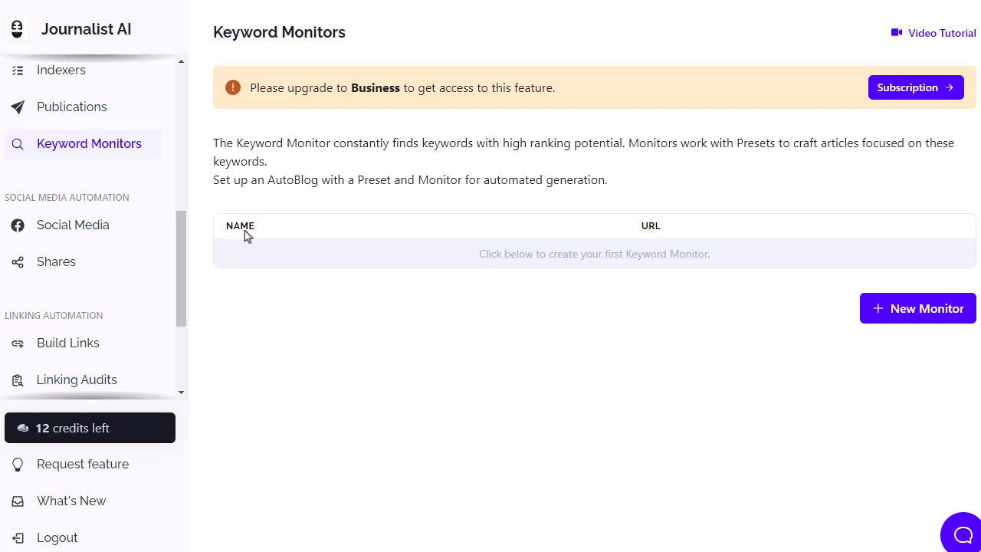
pyautogui.click(67, 226)
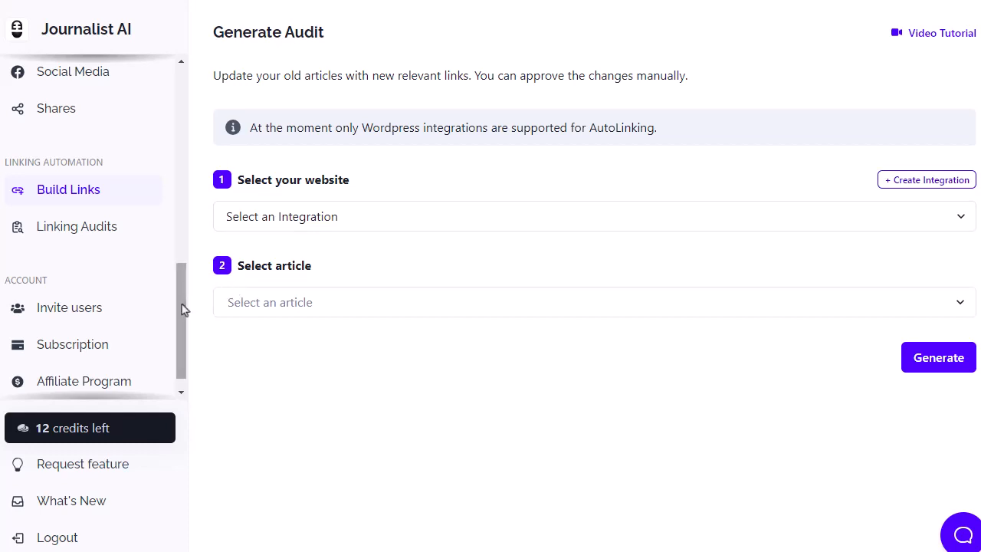
# Set up article generation in Keywords mode with the keyword "best 5 wood for mid handicapper".
pyautogui.moveTo(183, 309); pyautogui.dragTo(162, 75)
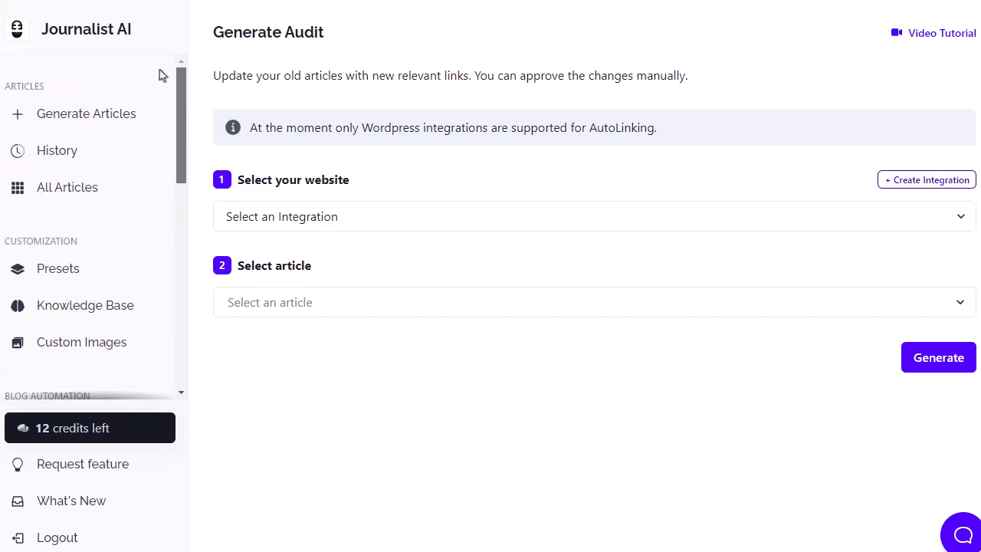
pyautogui.click(78, 117)
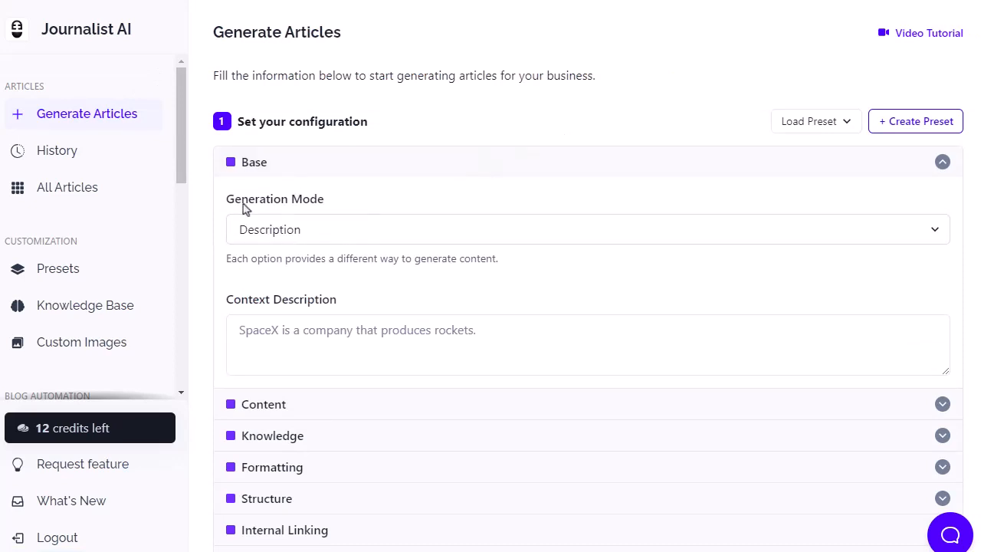
pyautogui.click(354, 231)
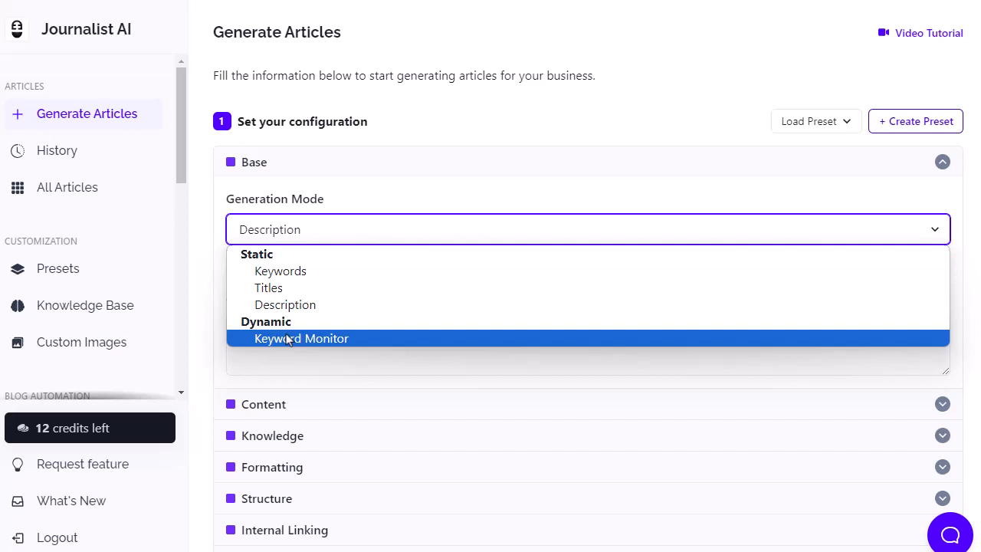
pyautogui.click(290, 272)
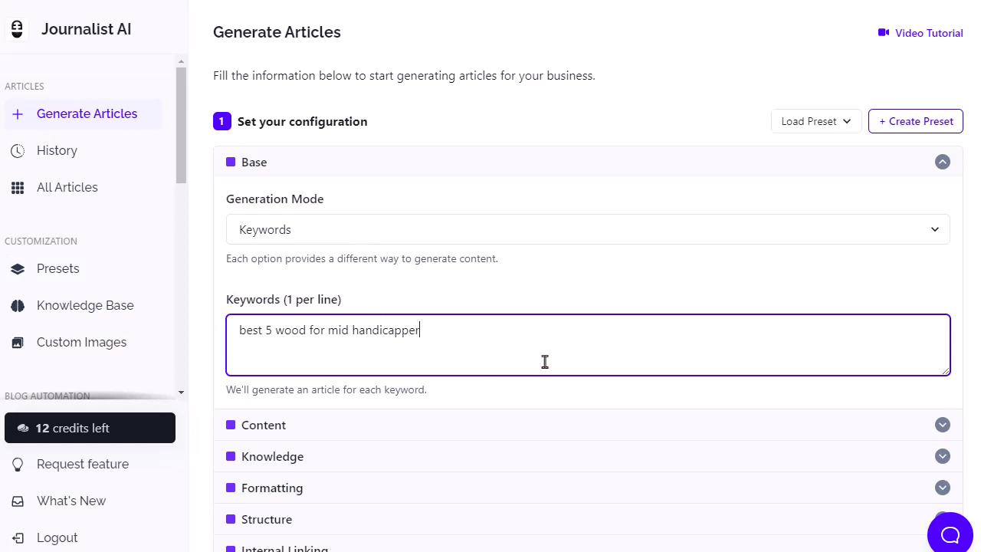
# Examine the Content settings for language, target country, creativity, tone of voice, point of view choices and custom instructions.
pyautogui.scroll(-2, 544, 362)
pyautogui.scroll(-1, 540, 363)
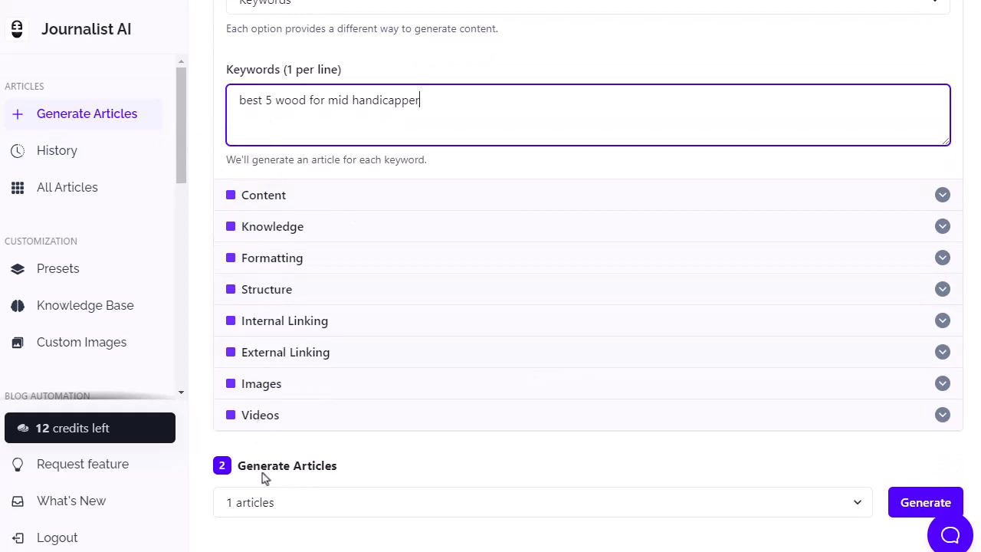
pyautogui.click(386, 205)
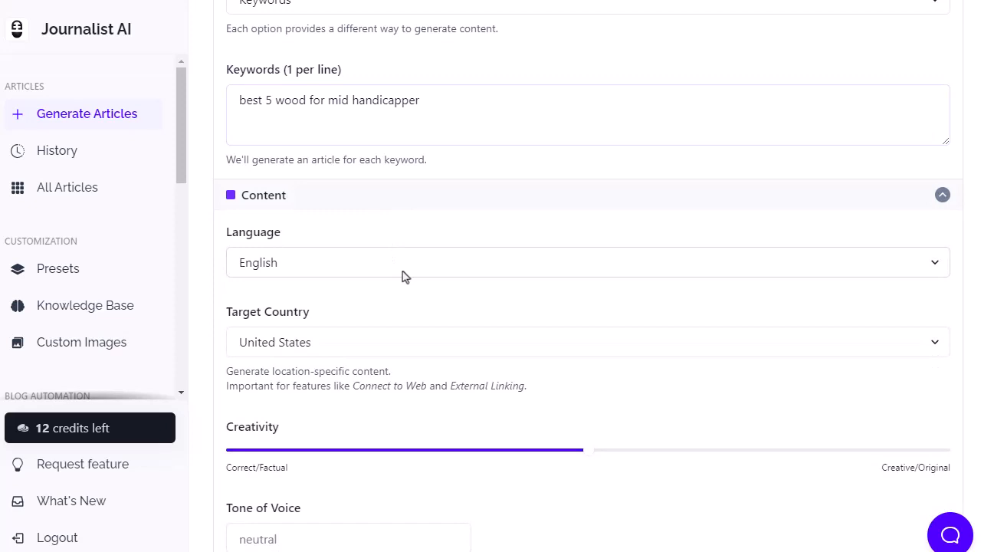
pyautogui.scroll(-1, 405, 277)
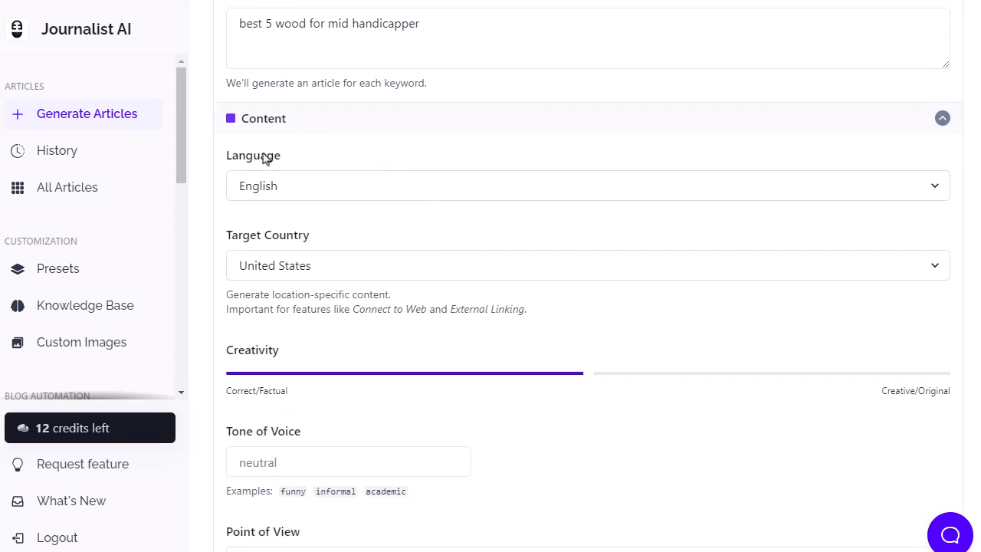
pyautogui.scroll(-2, 416, 278)
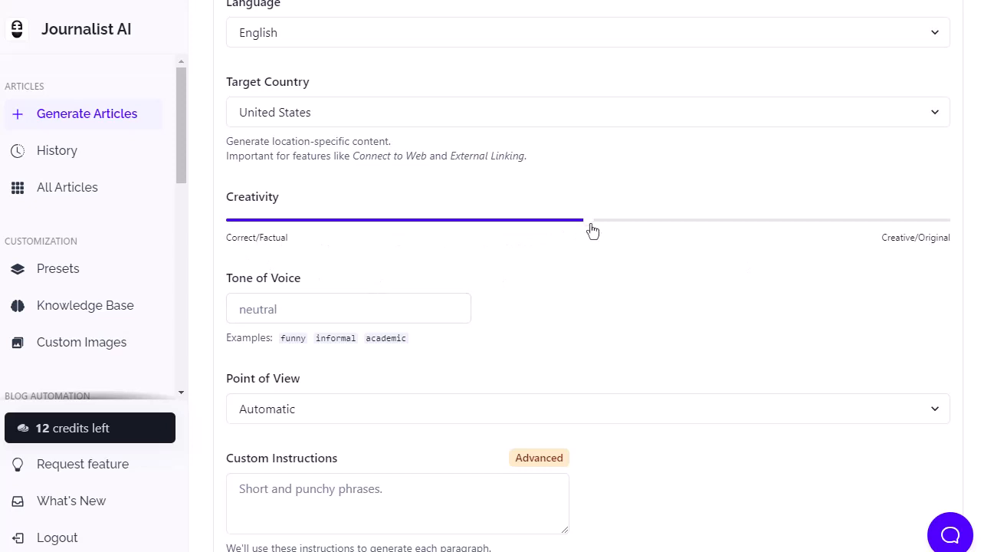
pyautogui.scroll(-2, 523, 276)
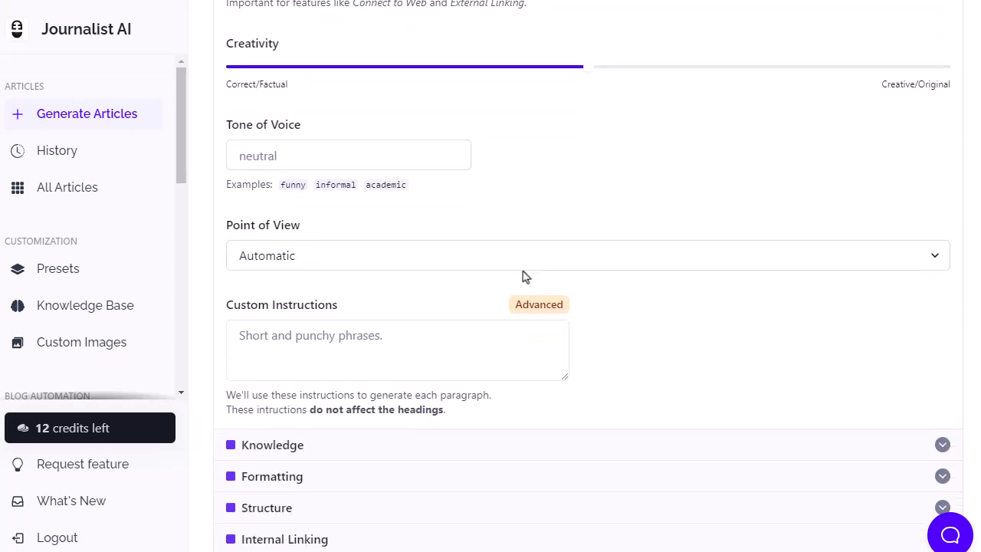
pyautogui.scroll(-2, 342, 307)
pyautogui.click(346, 107)
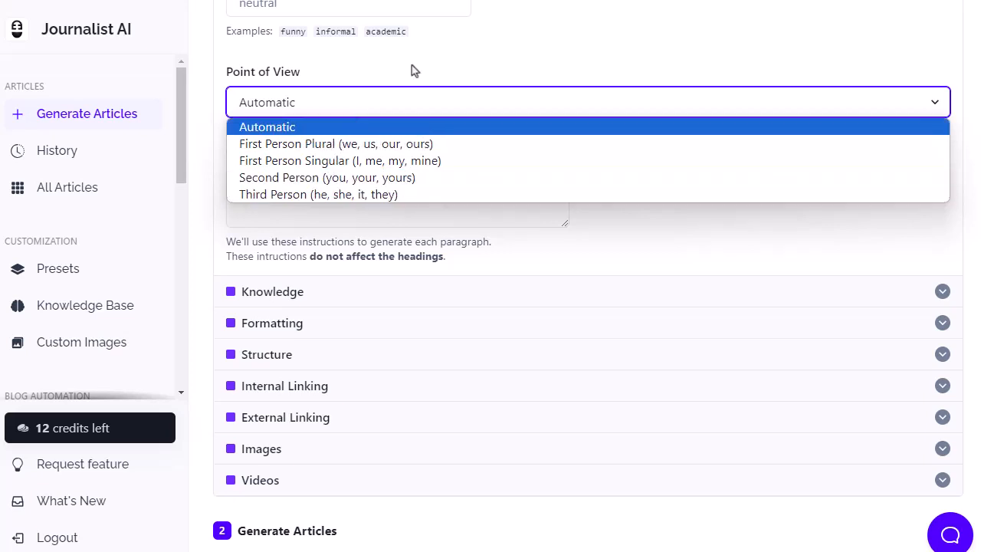
pyautogui.click(434, 72)
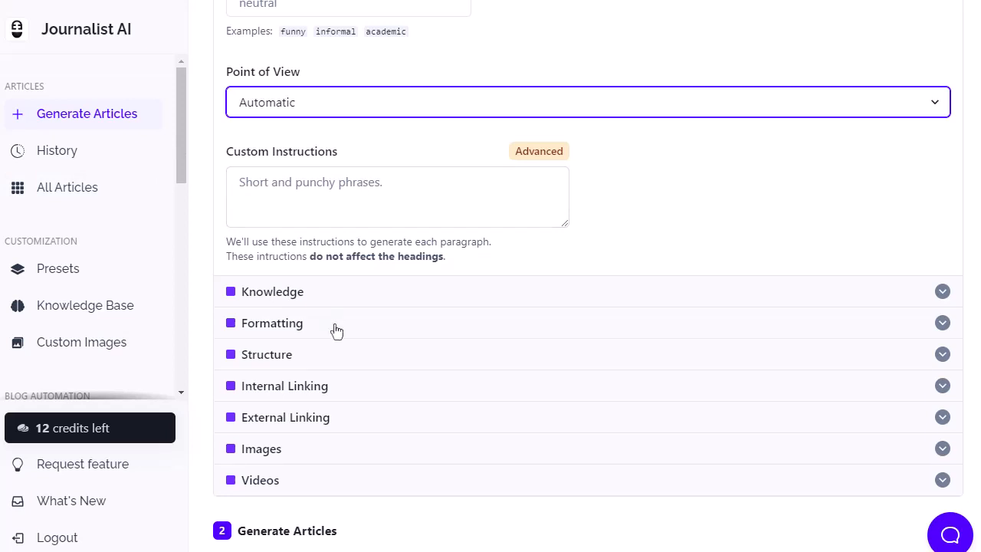
# Enable Connect to Web in the Knowledge settings and check the available knowledge bases.
pyautogui.scroll(-1, 408, 287)
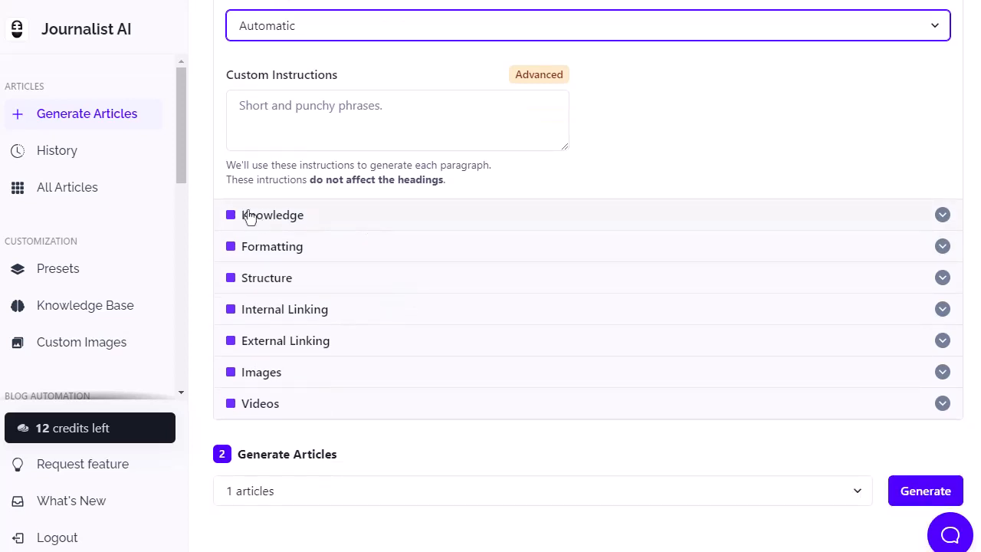
pyautogui.click(300, 215)
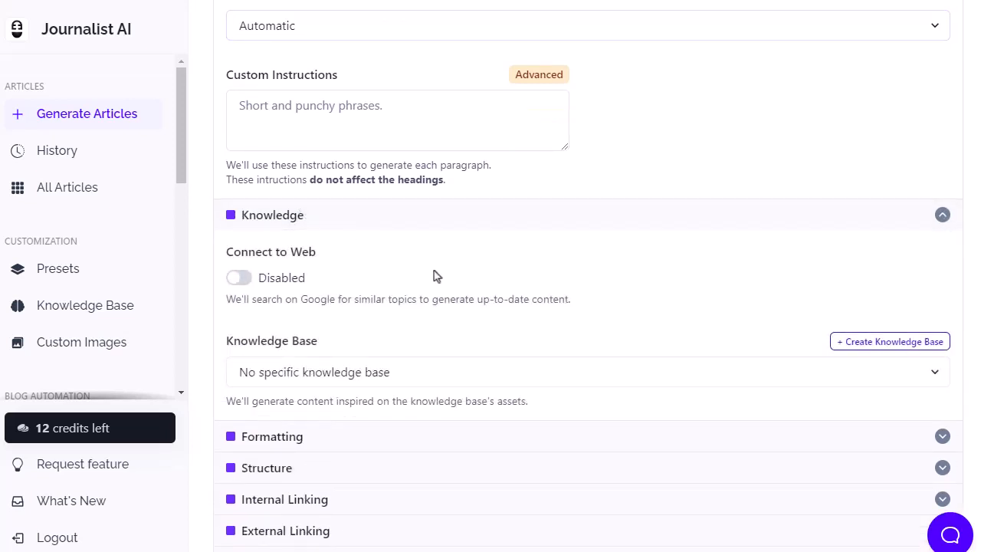
pyautogui.scroll(-2, 433, 275)
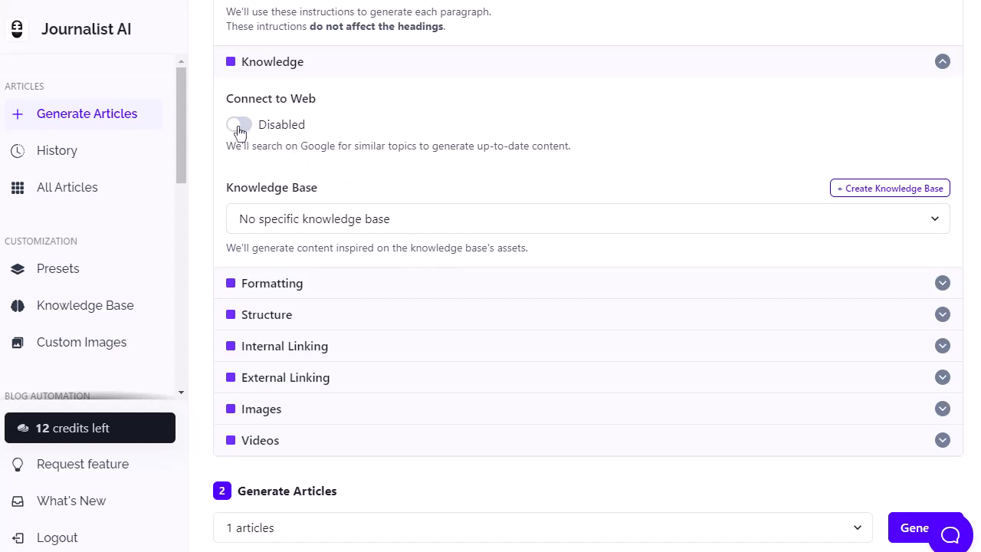
pyautogui.click(240, 128)
pyautogui.click(391, 219)
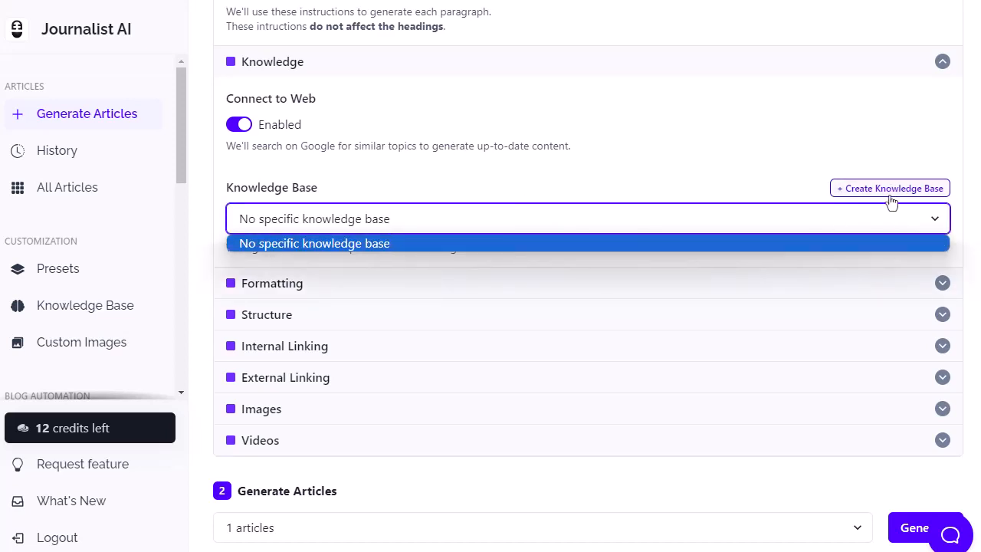
pyautogui.click(370, 170)
# Disable Bold in the article's Formatting settings.
pyautogui.scroll(-2, 360, 184)
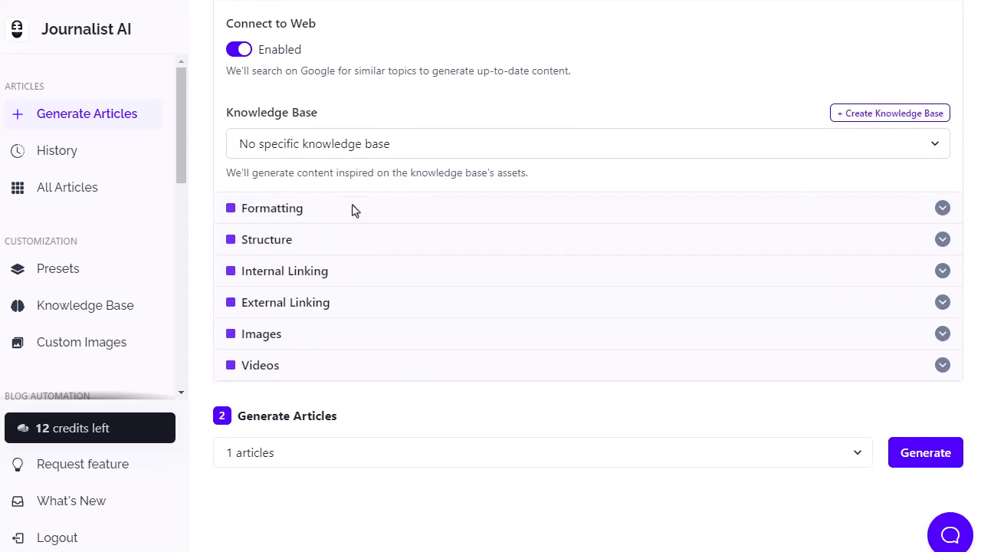
pyautogui.click(355, 212)
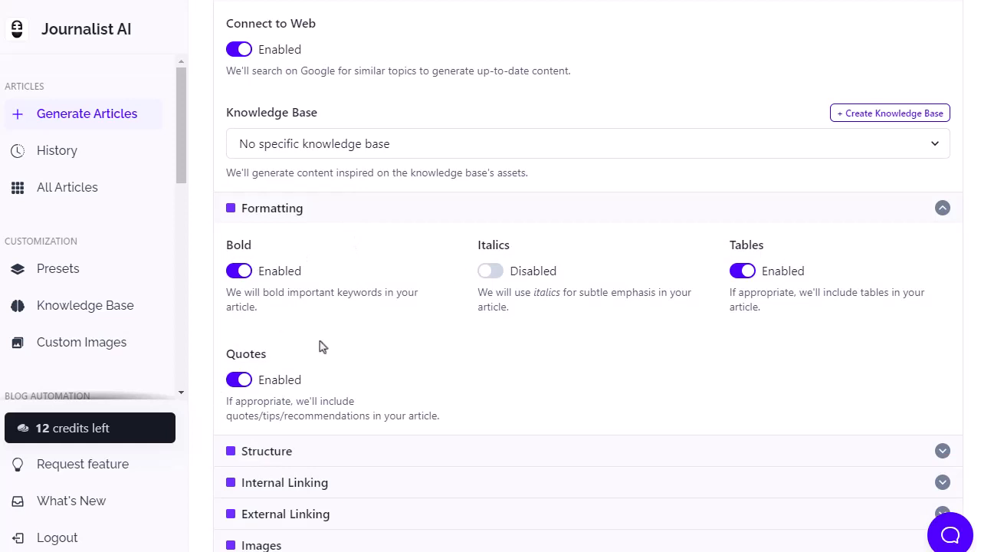
pyautogui.click(240, 275)
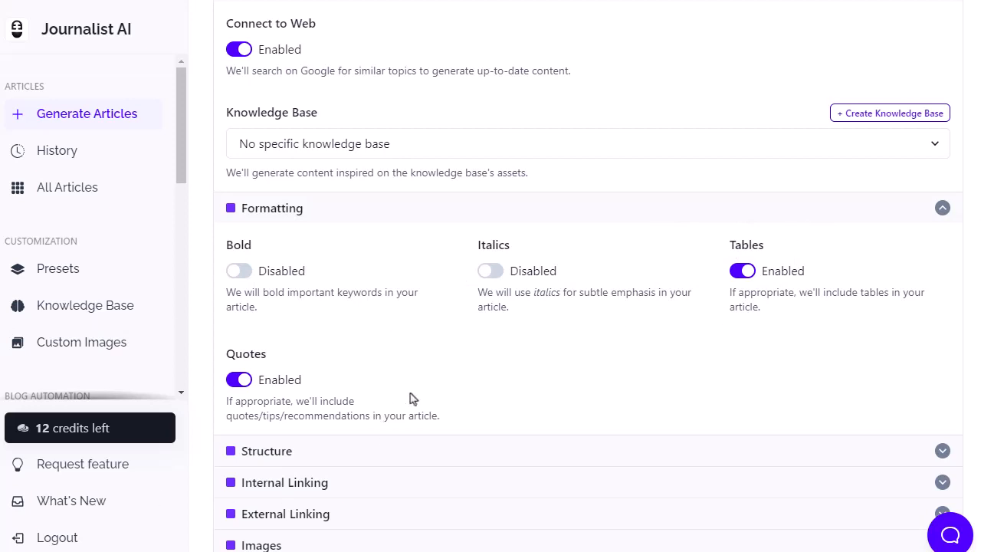
# Examine the Structure settings, including the call-to-action, the extra sections and the article size choices.
pyautogui.scroll(-3, 409, 396)
pyautogui.click(350, 248)
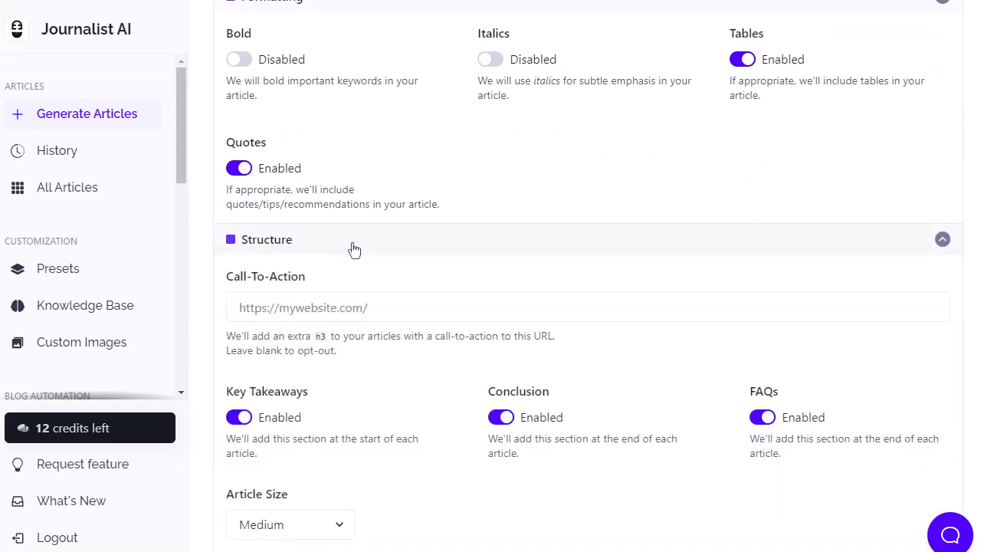
pyautogui.scroll(-2, 449, 245)
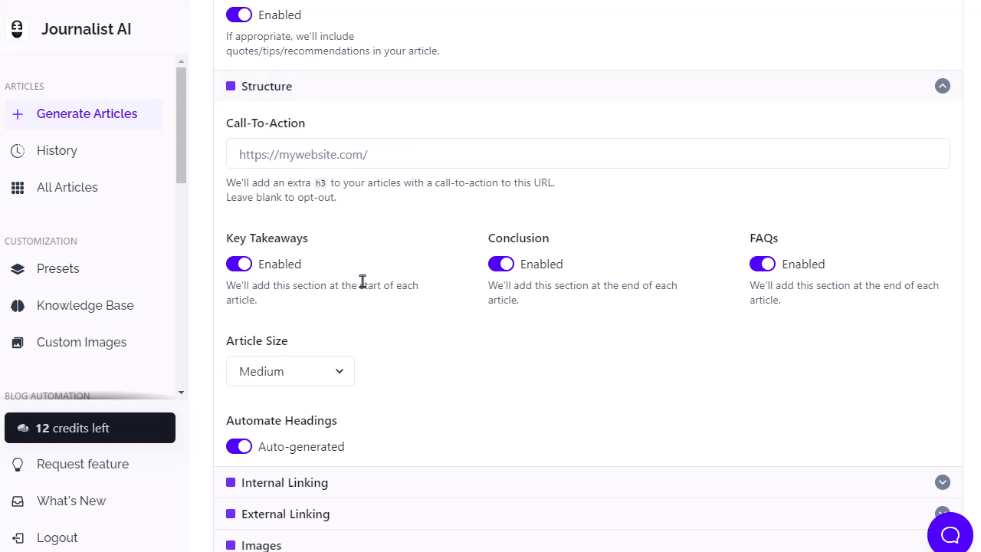
pyautogui.scroll(-1, 362, 281)
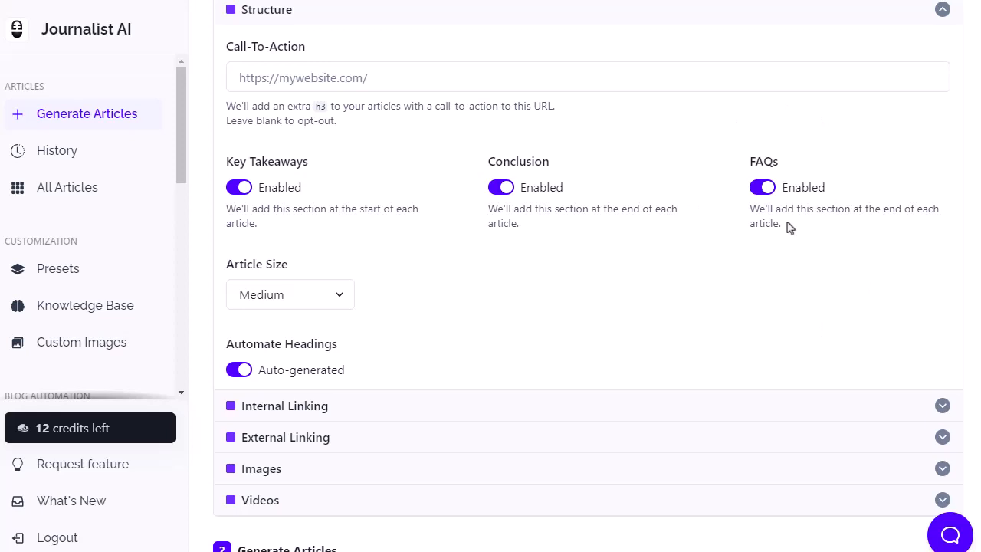
pyautogui.scroll(-2, 555, 245)
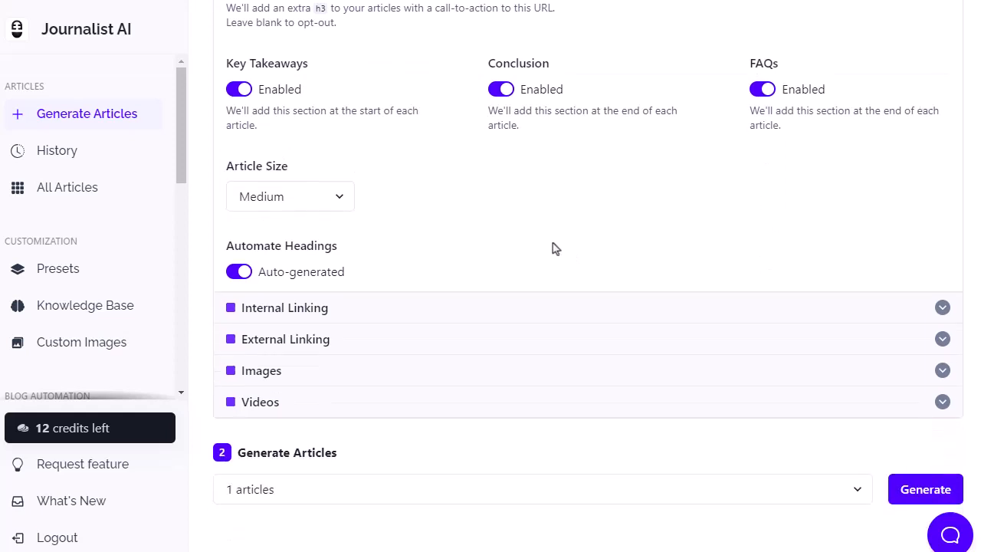
pyautogui.click(323, 157)
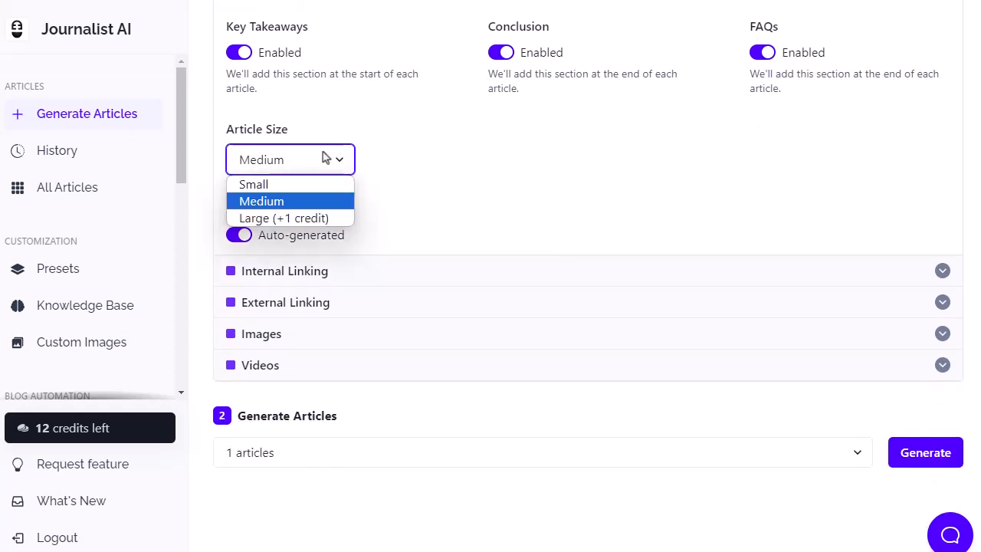
pyautogui.click(330, 160)
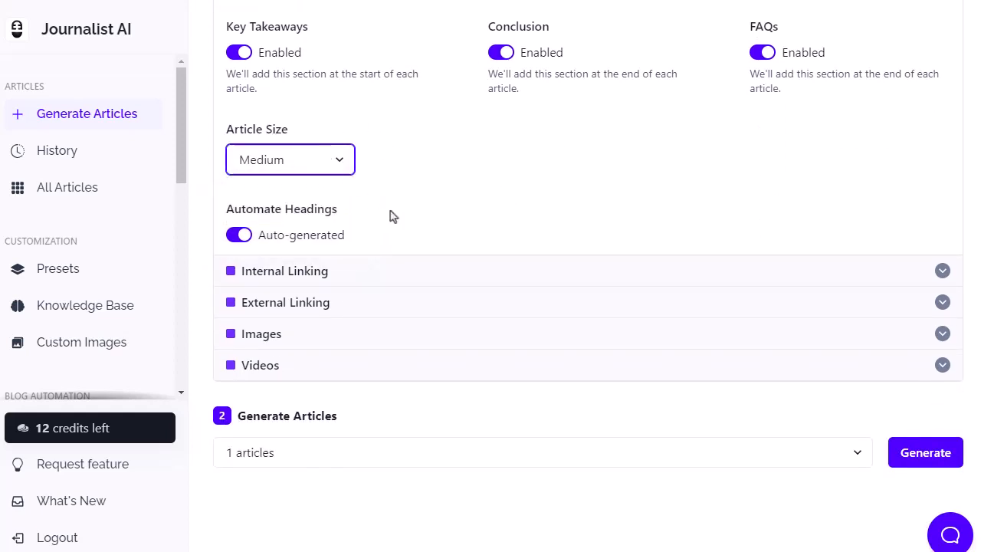
# Switch Automate Headings to Custom to examine the outline fields, and return it to Auto-generated.
pyautogui.click(240, 235)
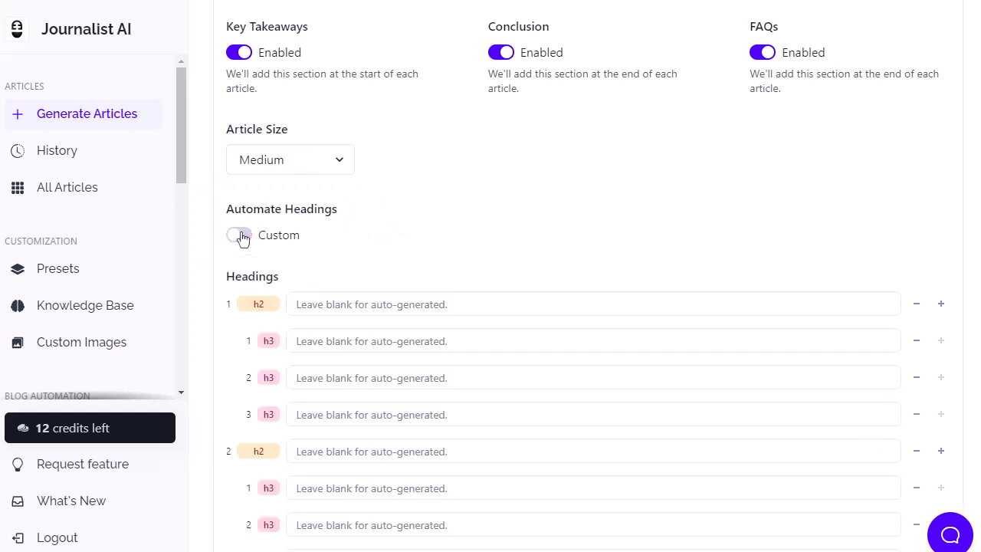
pyautogui.scroll(-3, 409, 260)
pyautogui.scroll(3, 408, 259)
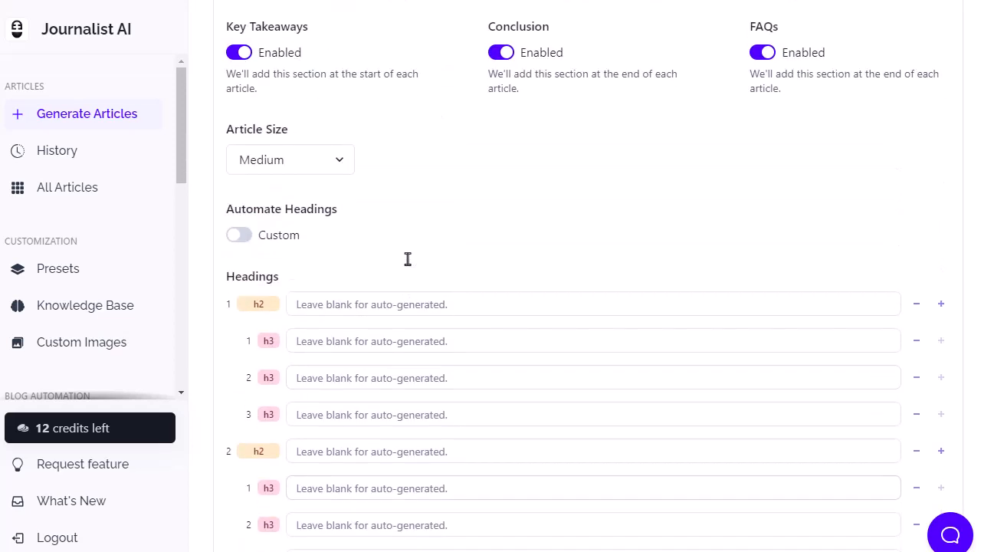
pyautogui.click(239, 235)
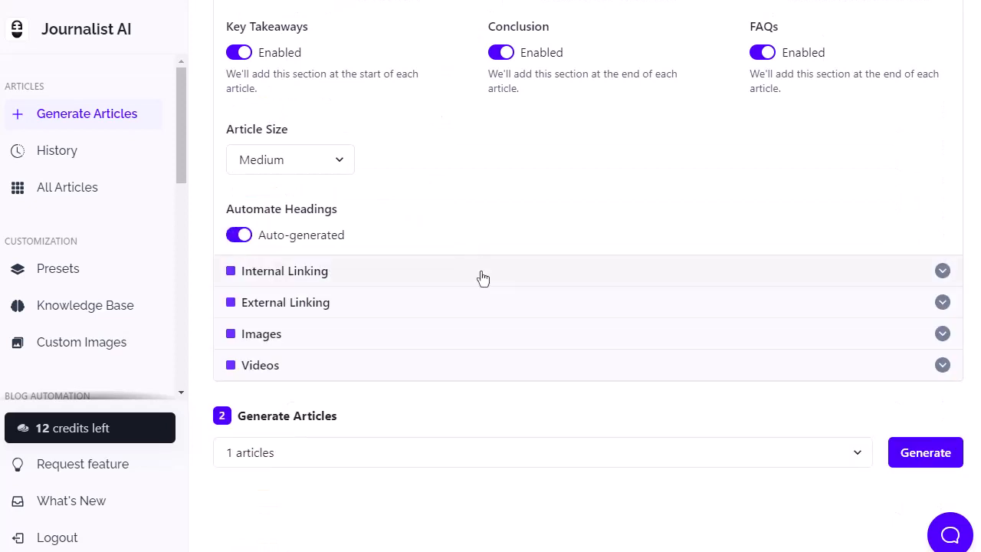
# Examine the Internal Linking settings for sitemaps and link density, and the External Linking options.
pyautogui.click(486, 277)
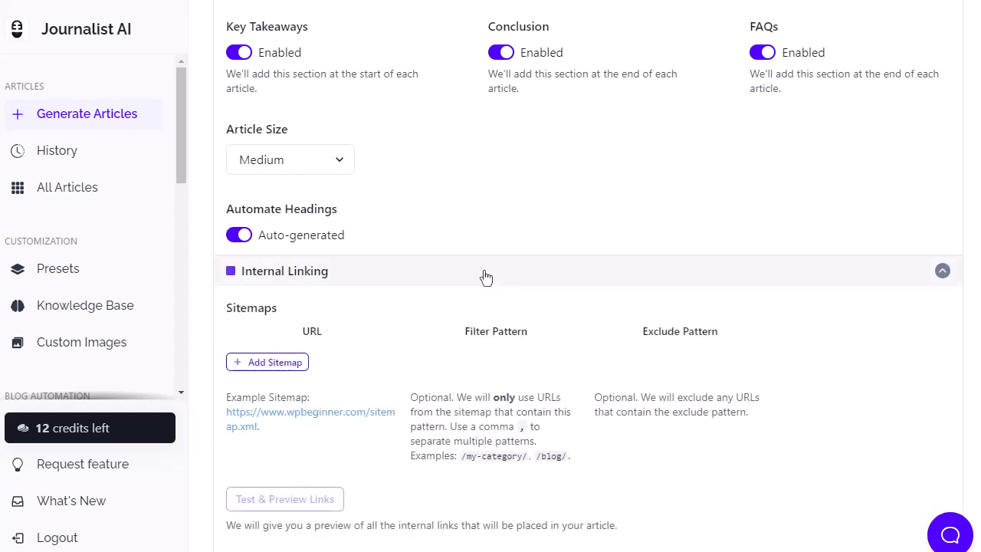
pyautogui.scroll(-2, 484, 276)
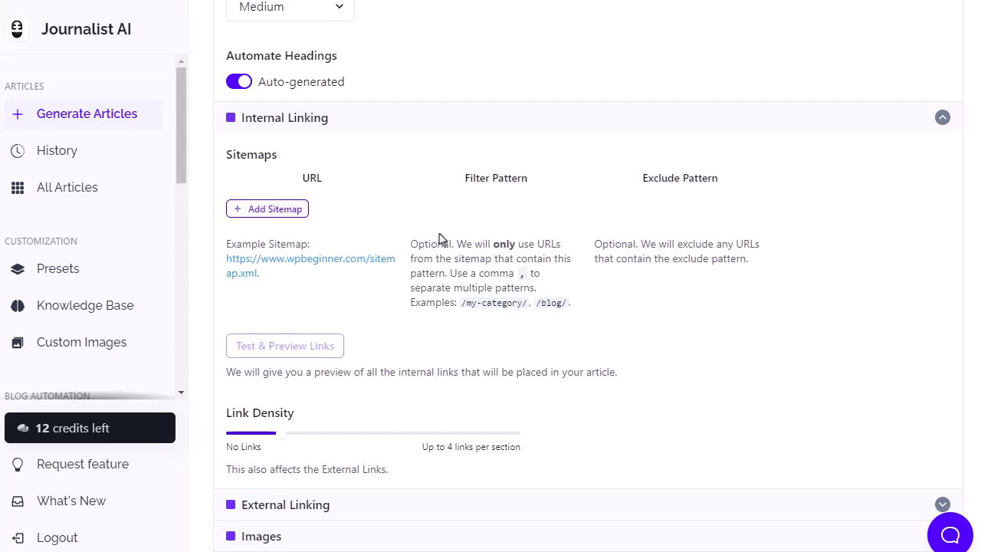
pyautogui.scroll(-2, 441, 239)
pyautogui.scroll(-1, 442, 244)
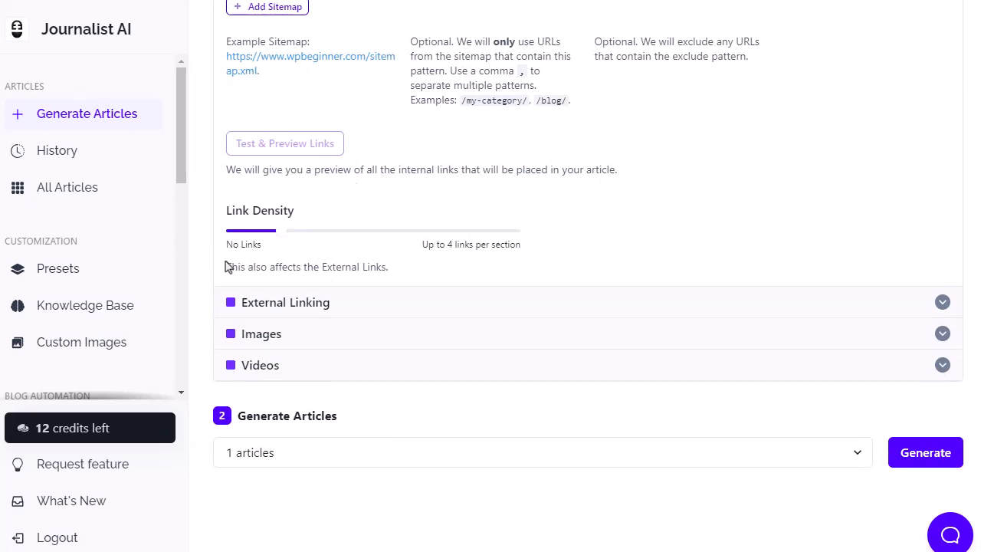
pyautogui.click(557, 303)
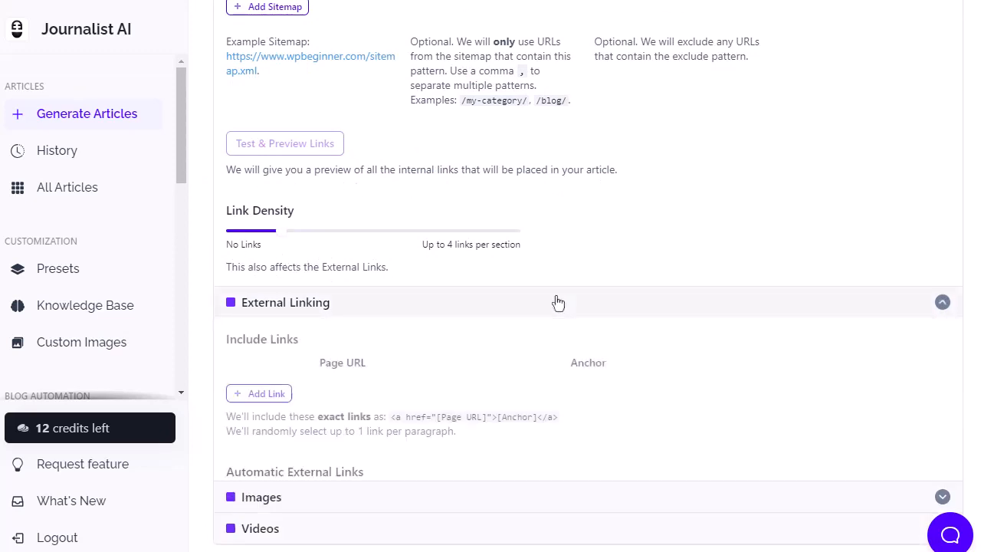
pyautogui.scroll(-2, 557, 306)
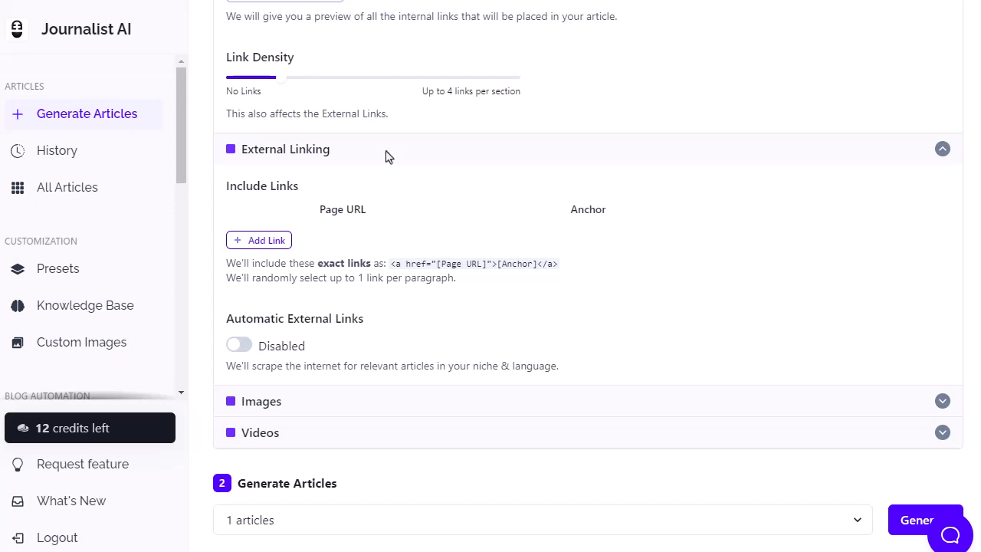
# Set the Image Provider to Stable Diffusion (+1 credit) and enable In-Article Images.
pyautogui.click(288, 409)
pyautogui.scroll(-4, 286, 409)
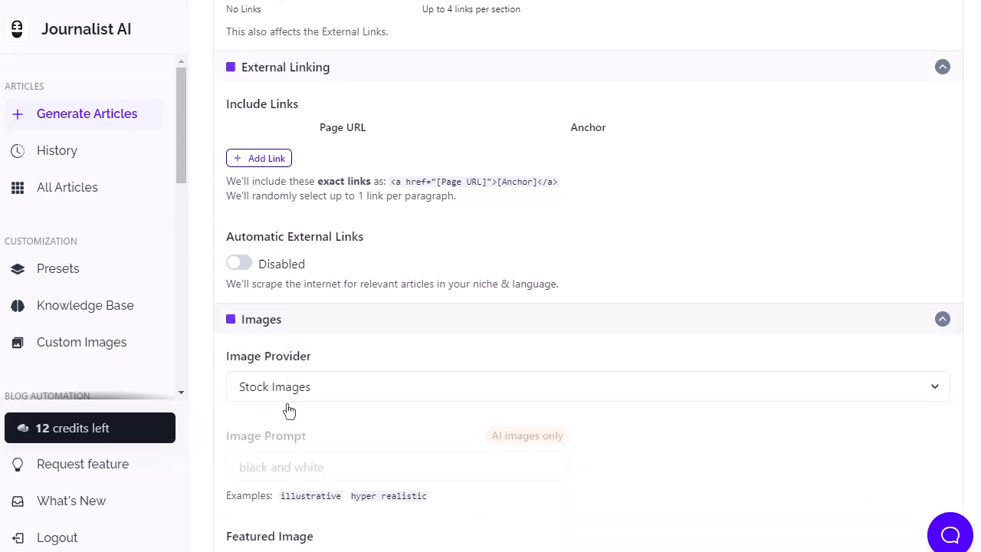
pyautogui.click(324, 175)
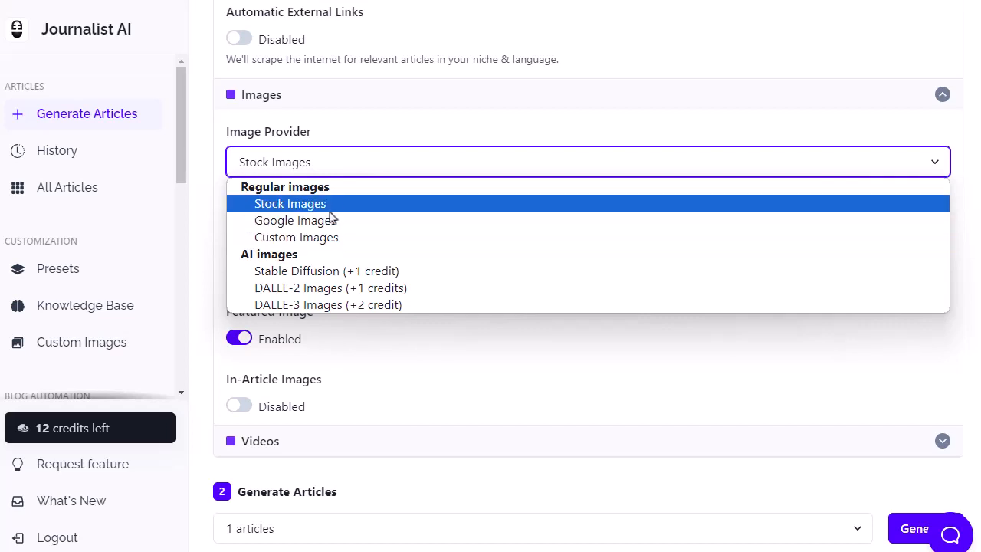
pyautogui.click(321, 275)
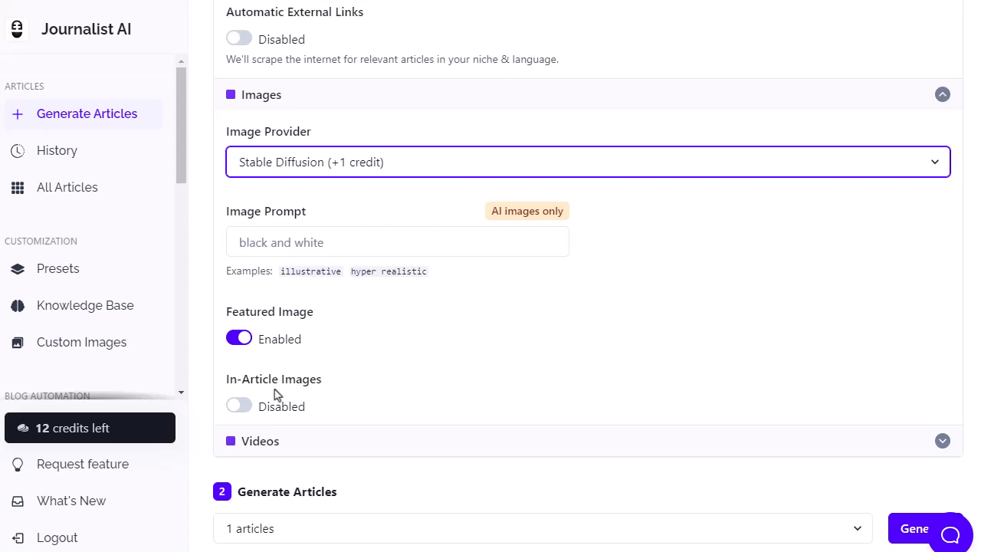
pyautogui.click(237, 406)
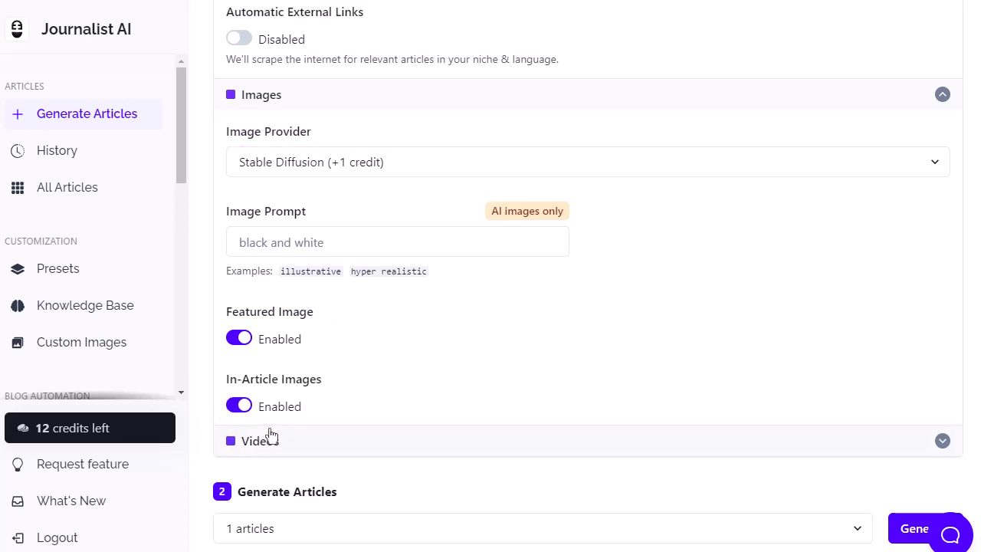
# Enable Automate Youtube Videos in the Videos settings.
pyautogui.click(373, 451)
pyautogui.scroll(-4, 368, 452)
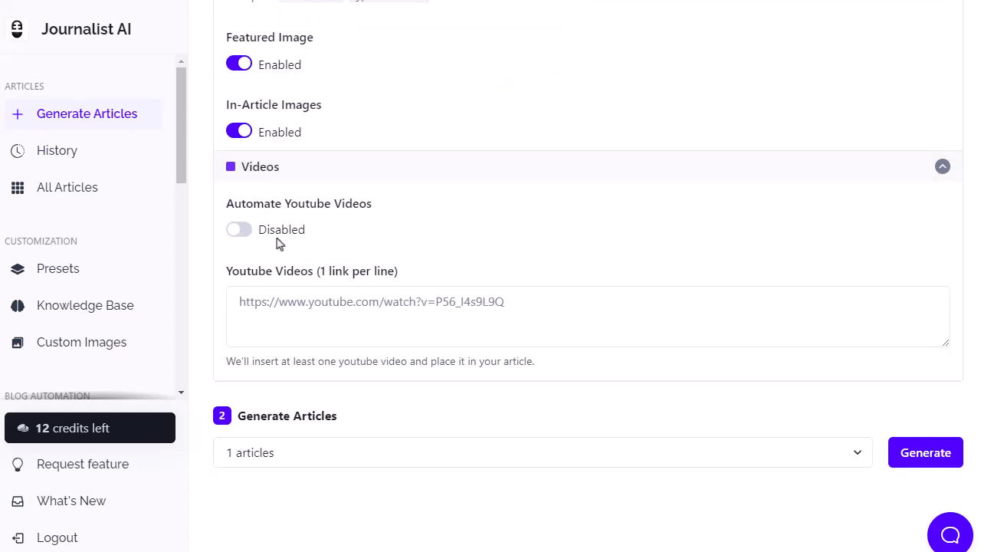
pyautogui.click(237, 232)
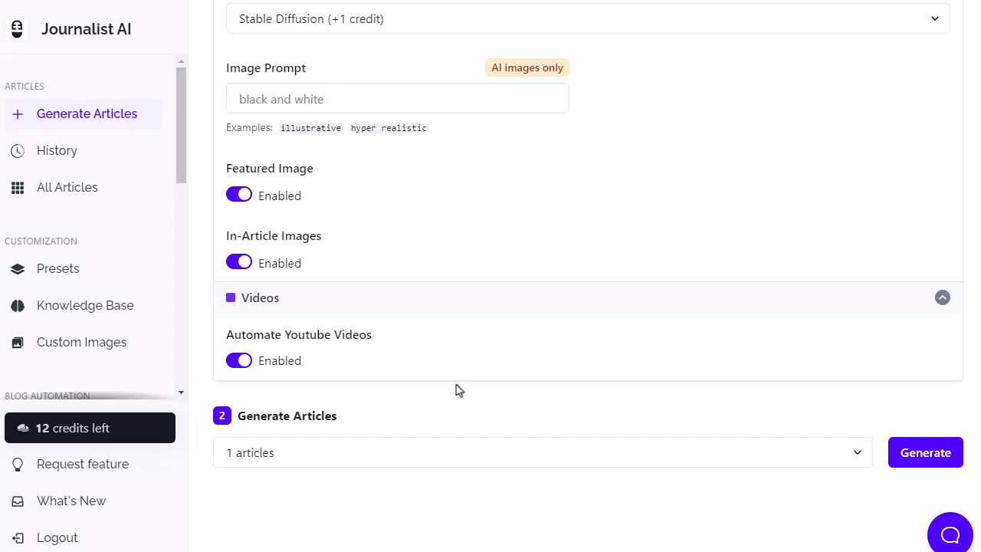
# Choose the recommended quantity of 1 articles, review the configured settings, and generate the article.
pyautogui.click(755, 463)
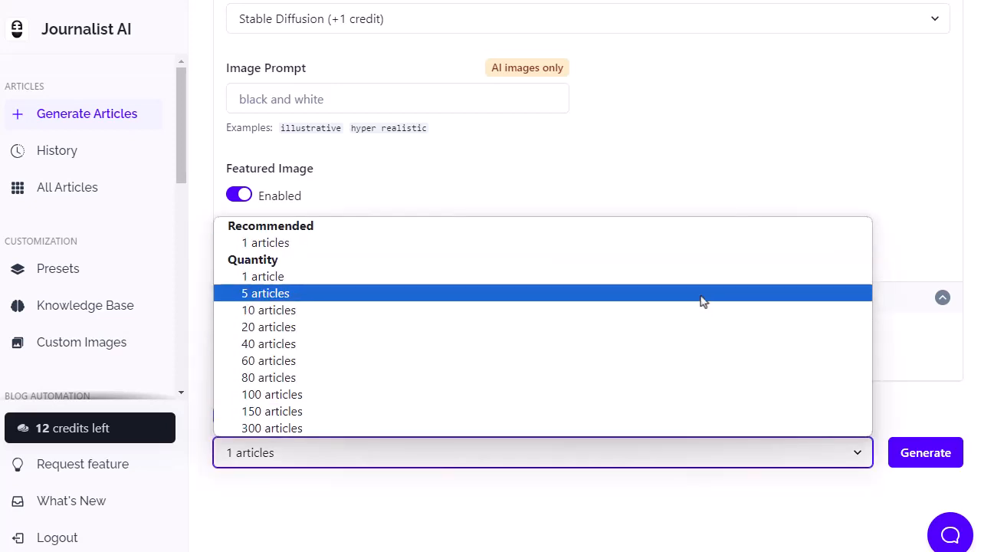
pyautogui.click(564, 243)
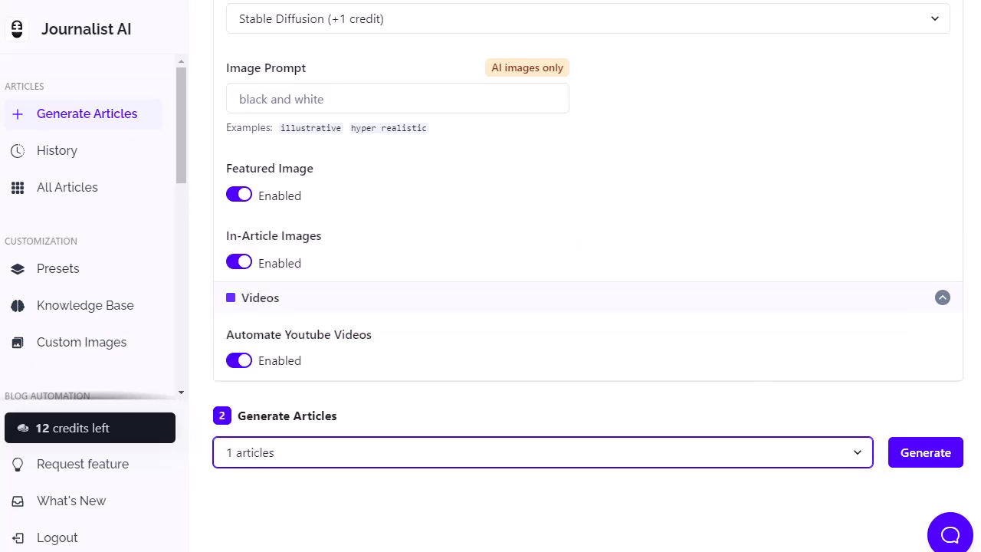
pyautogui.scroll(9, 587, 276)
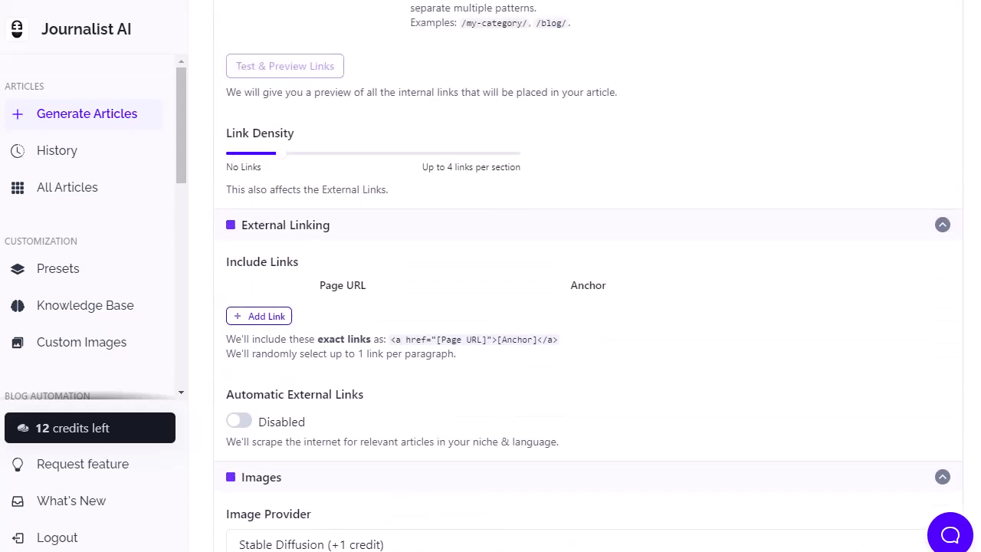
pyautogui.scroll(10, 967, 256)
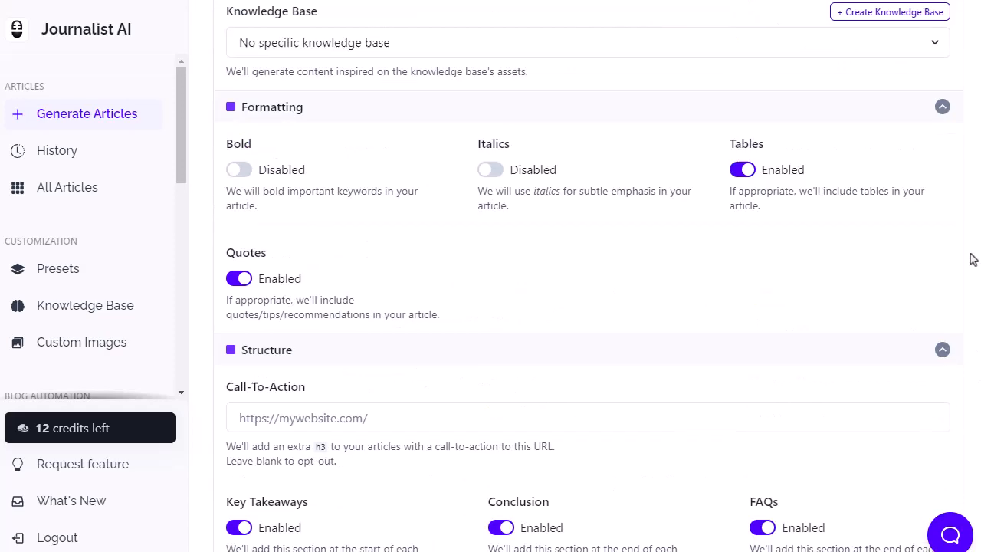
pyautogui.scroll(-11, 957, 87)
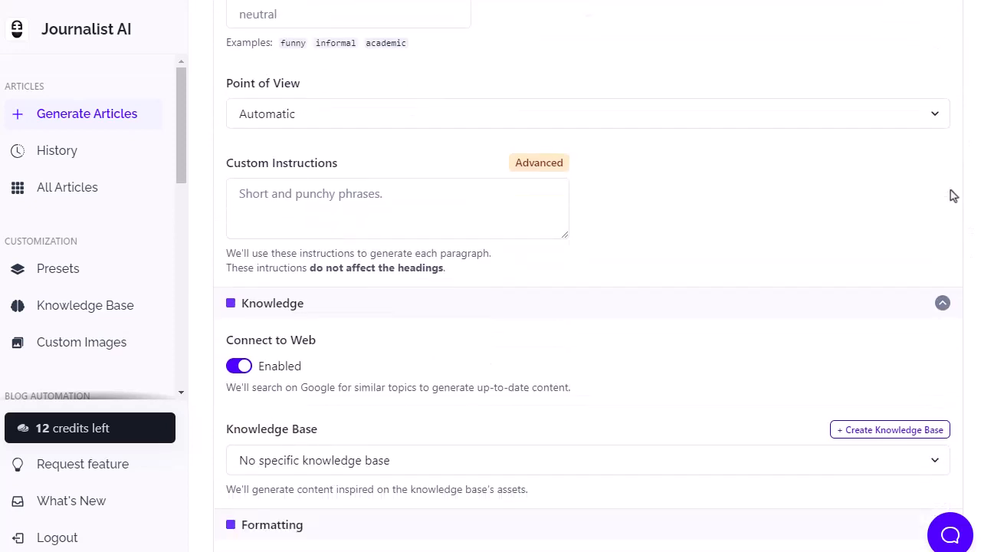
pyautogui.scroll(-6, 952, 207)
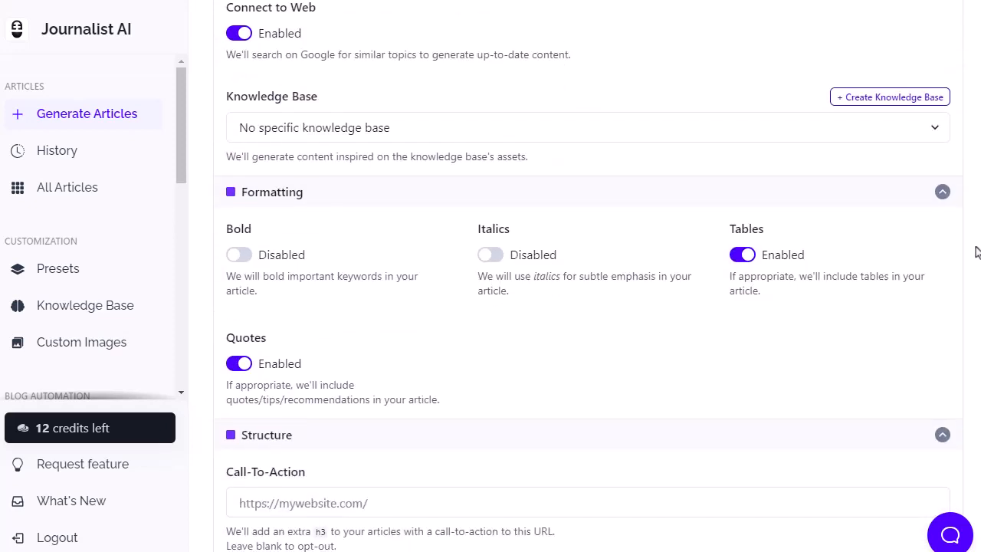
pyautogui.scroll(-8, 681, 340)
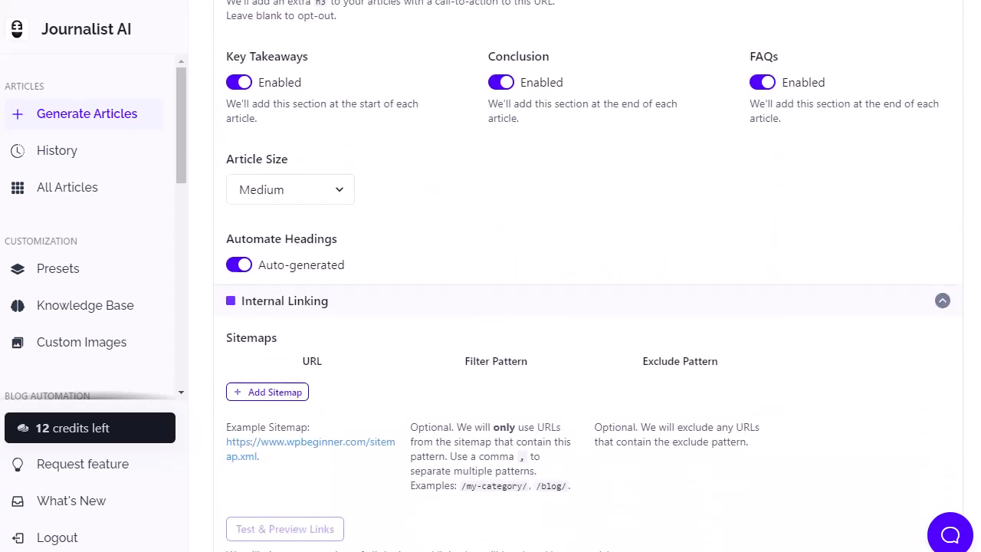
pyautogui.scroll(-10, 680, 340)
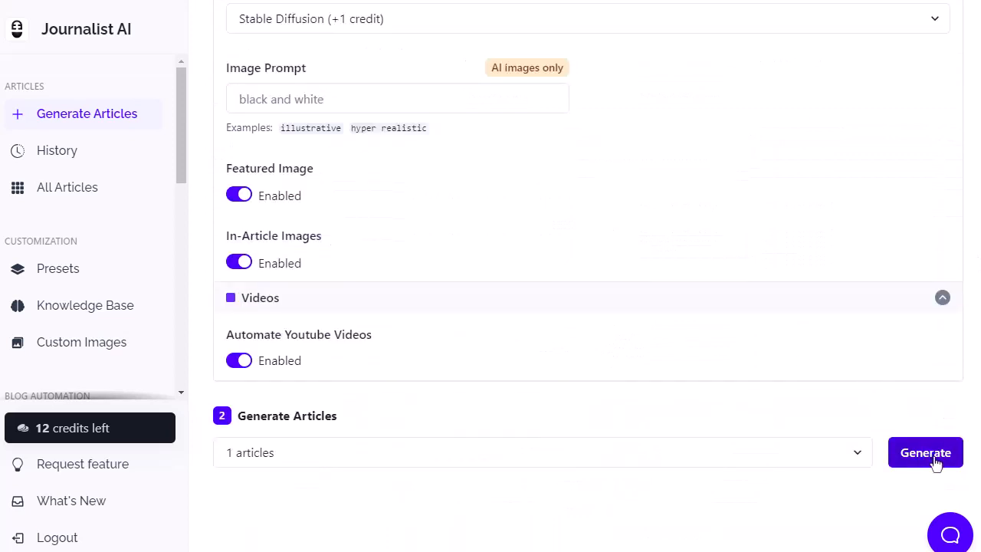
pyautogui.click(933, 459)
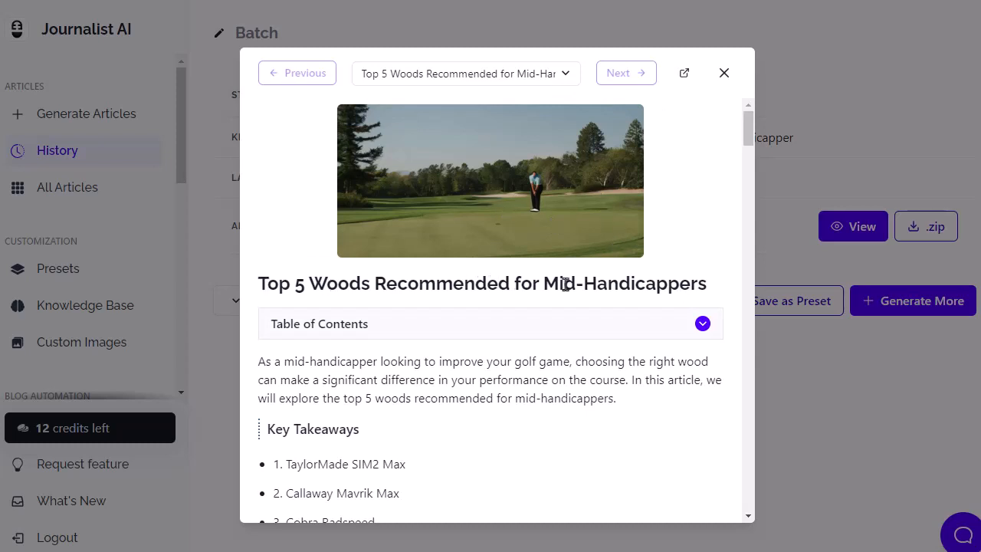
# Examine the generated article's preview, including its table of contents, key takeaways and the first club's section.
pyautogui.scroll(-2, 748, 133)
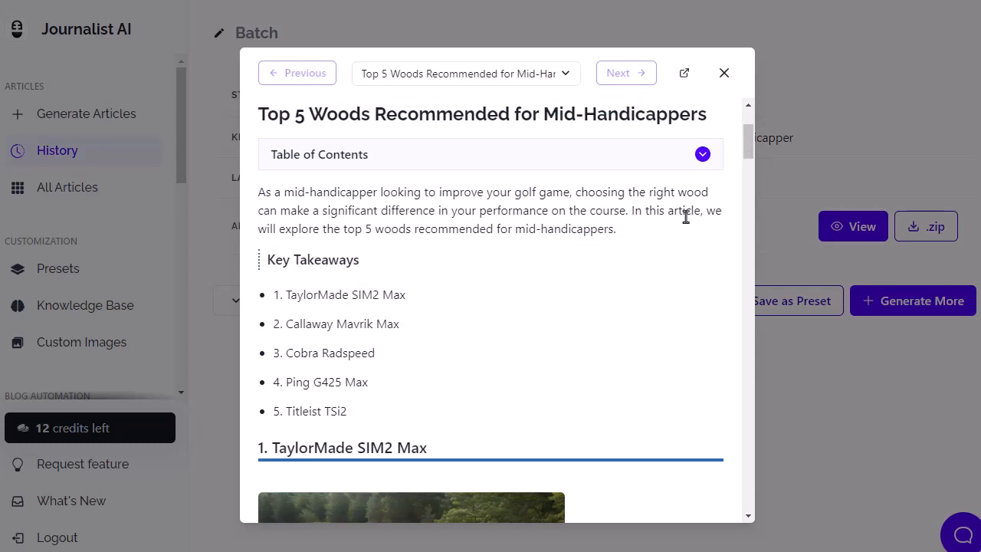
pyautogui.click(702, 155)
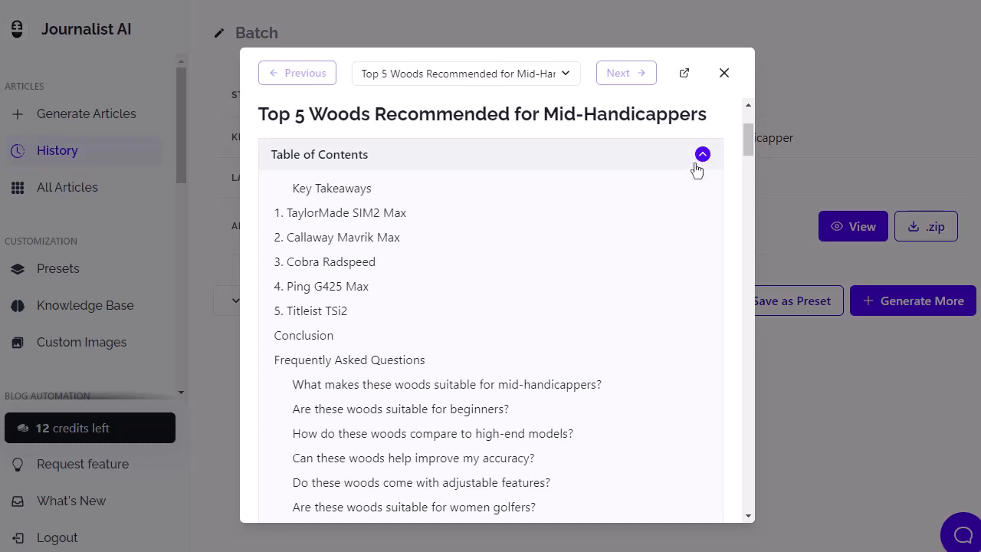
pyautogui.click(702, 155)
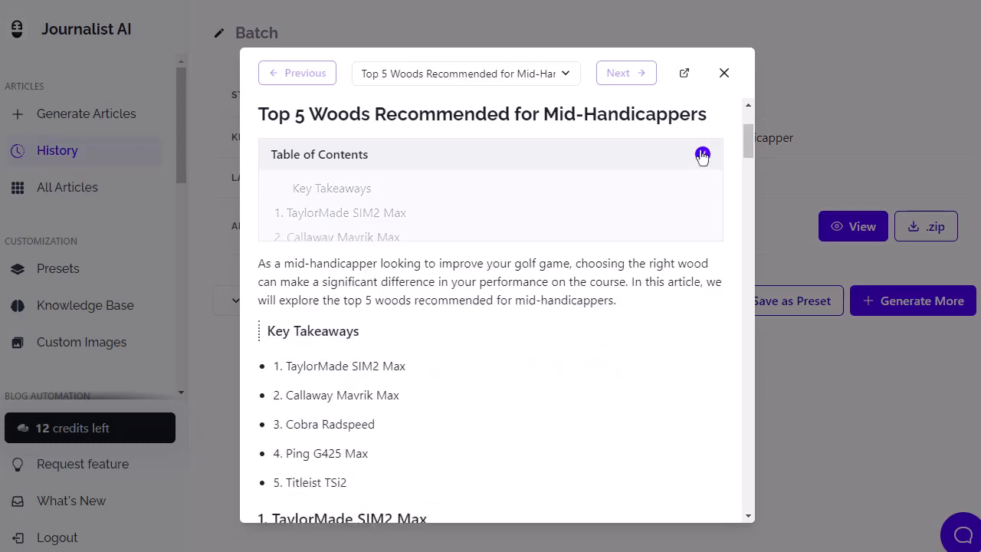
pyautogui.scroll(-2, 605, 224)
pyautogui.scroll(2, 348, 362)
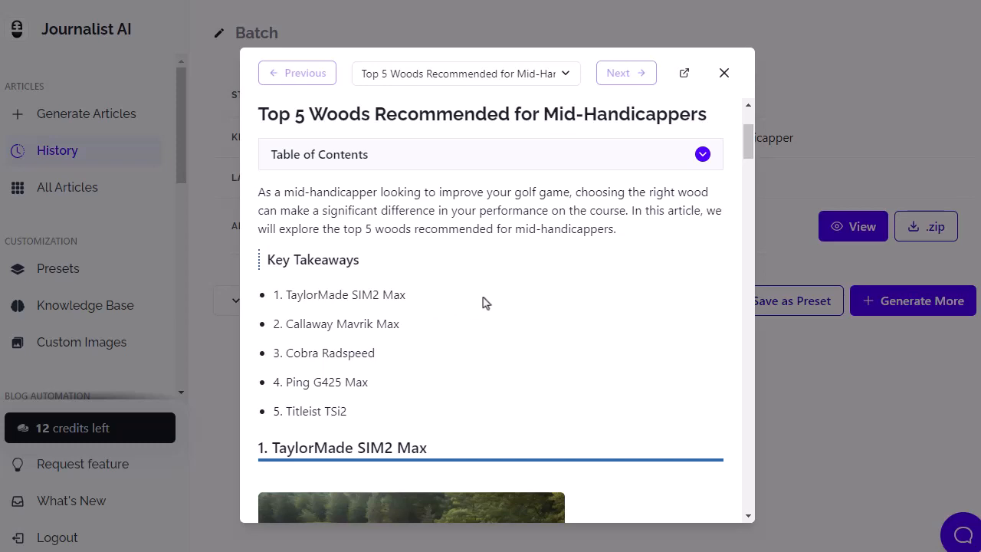
pyautogui.scroll(-2, 508, 302)
pyautogui.scroll(2, 453, 298)
pyautogui.scroll(-4, 587, 318)
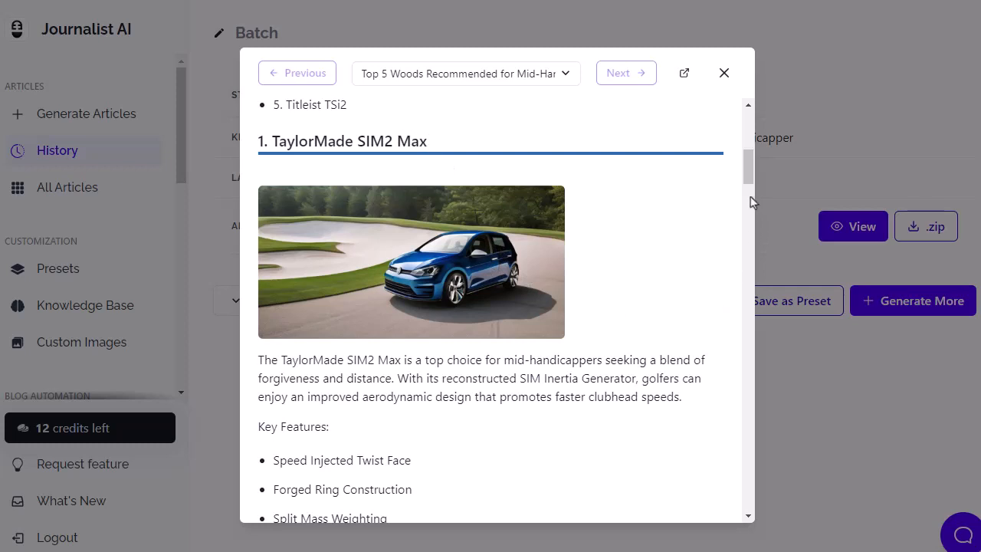
pyautogui.moveTo(747, 164); pyautogui.dragTo(750, 194)
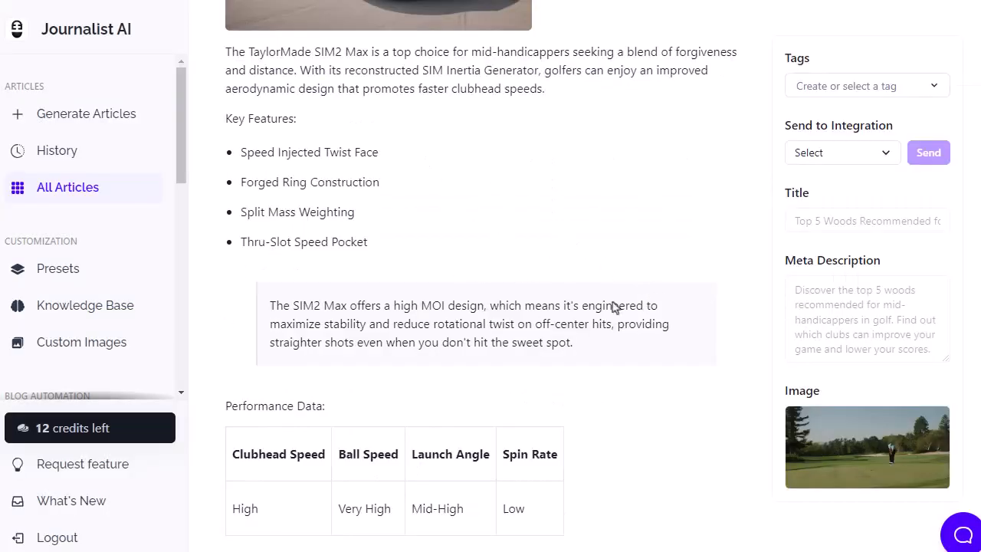
# Read through the full article page, checking the club sections' quotes, tables and images down to the conclusion and FAQs.
pyautogui.scroll(-3, 603, 308)
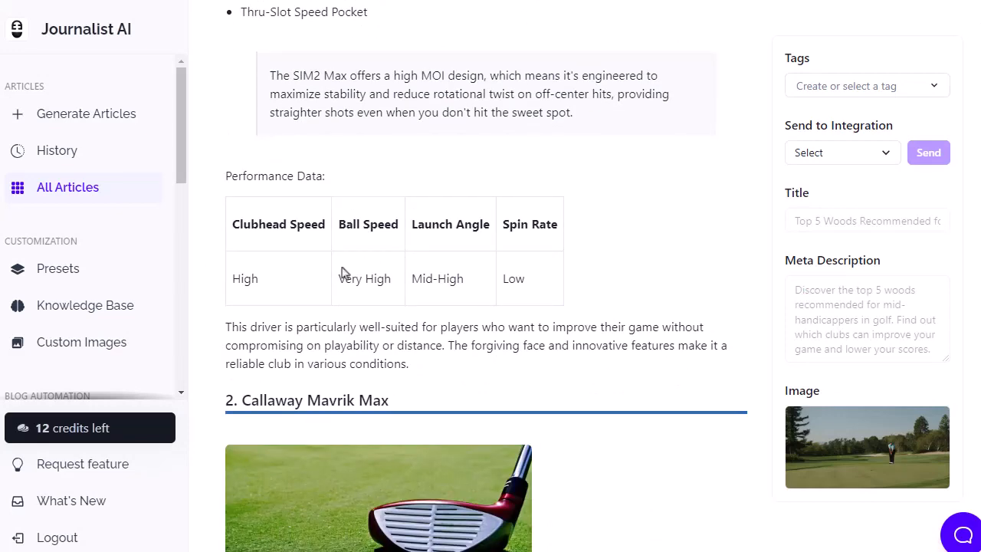
pyautogui.scroll(-2, 271, 279)
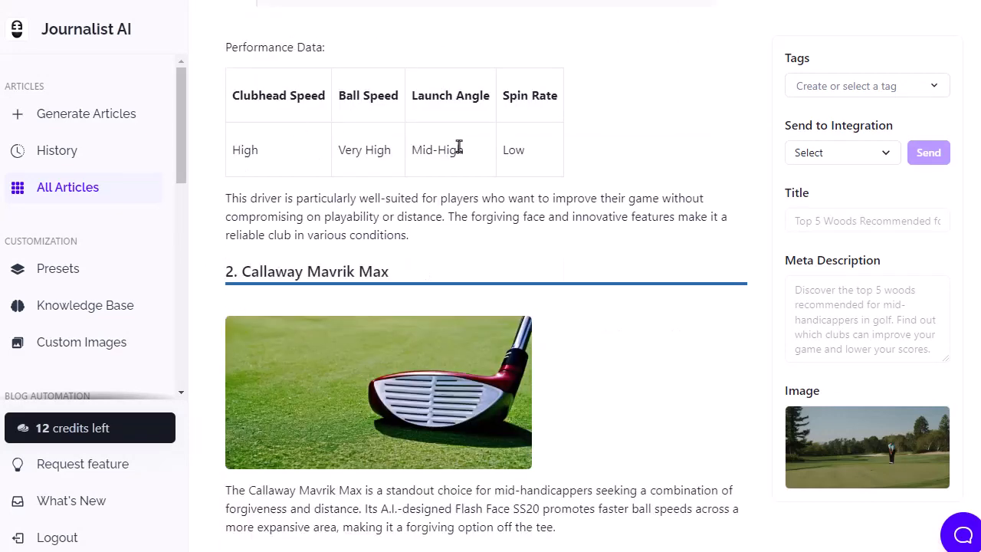
pyautogui.scroll(-6, 580, 241)
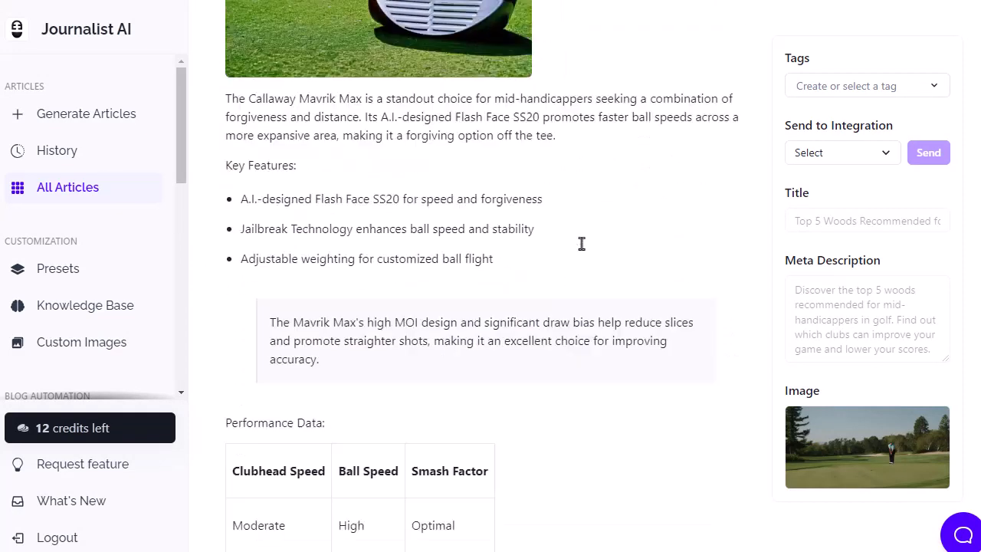
pyautogui.scroll(-2, 582, 249)
pyautogui.scroll(-9, 583, 249)
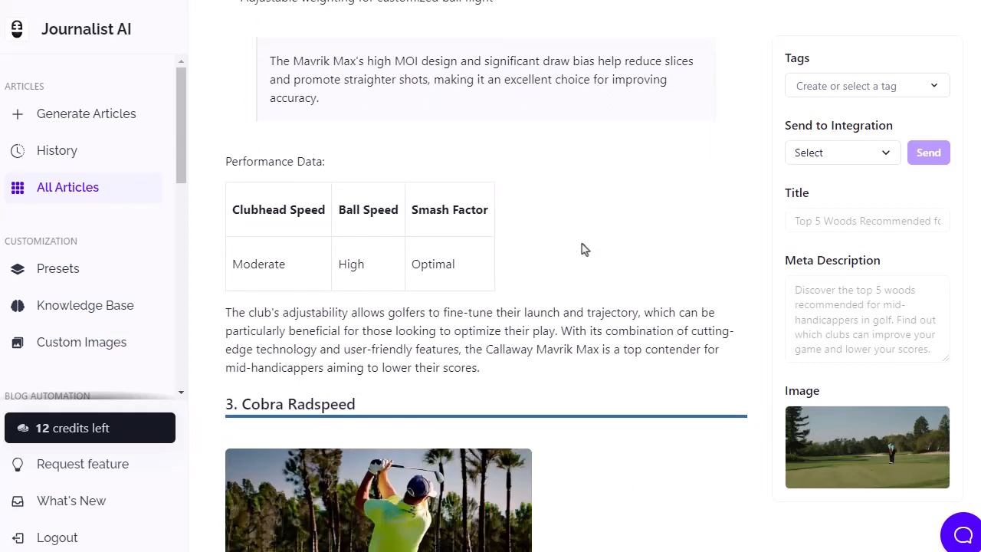
pyautogui.scroll(-3, 584, 245)
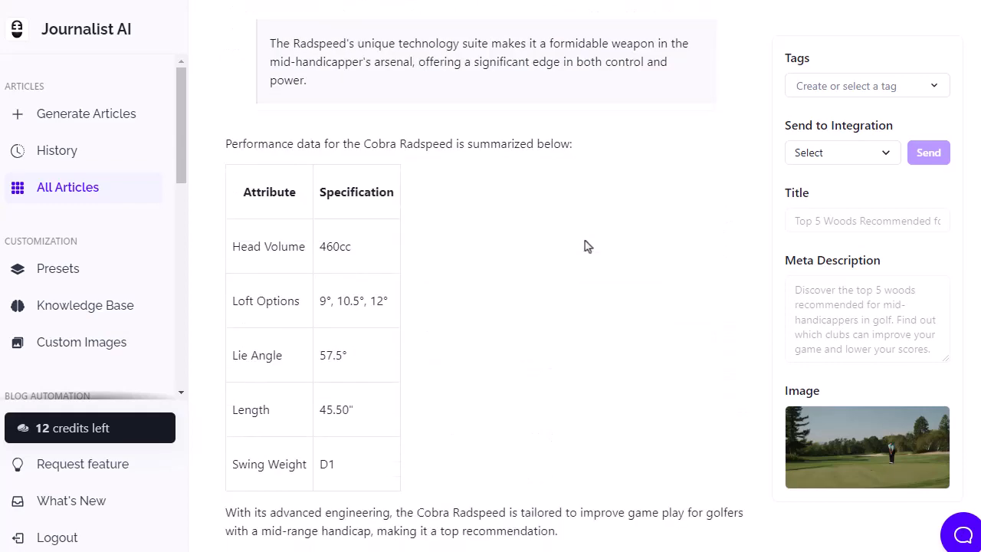
pyautogui.scroll(6, 584, 245)
pyautogui.scroll(-7, 584, 245)
pyautogui.scroll(-6, 587, 246)
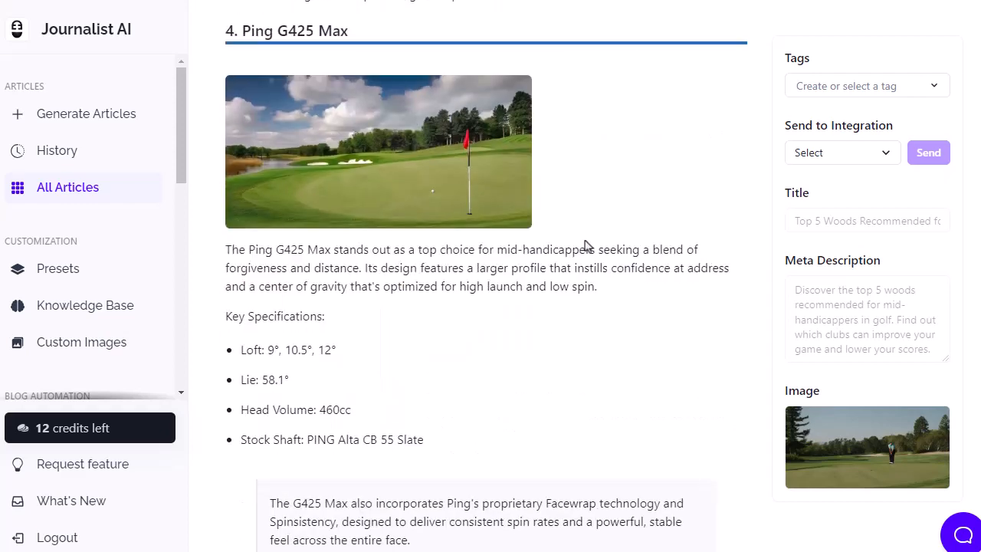
pyautogui.scroll(-3, 586, 246)
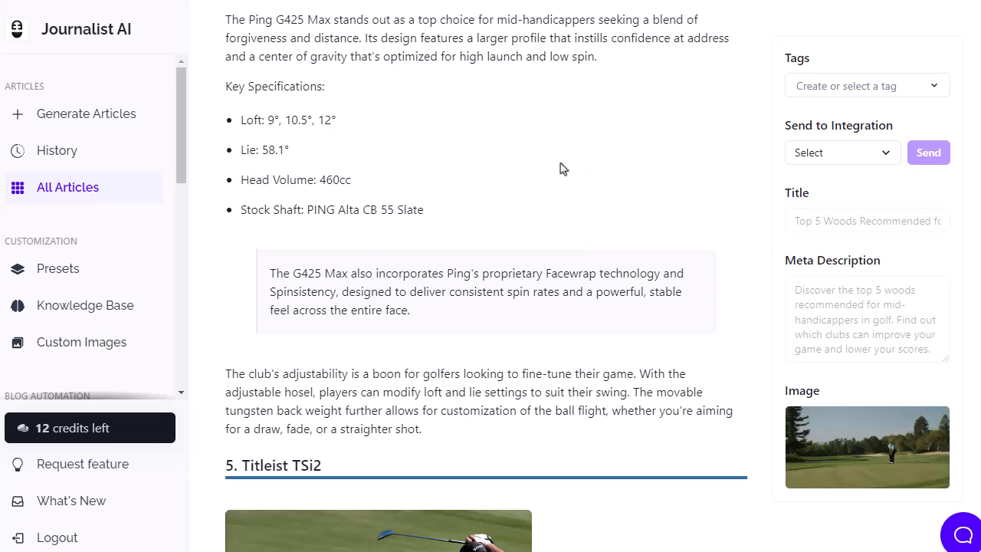
pyautogui.scroll(-2, 560, 170)
pyautogui.scroll(-3, 559, 170)
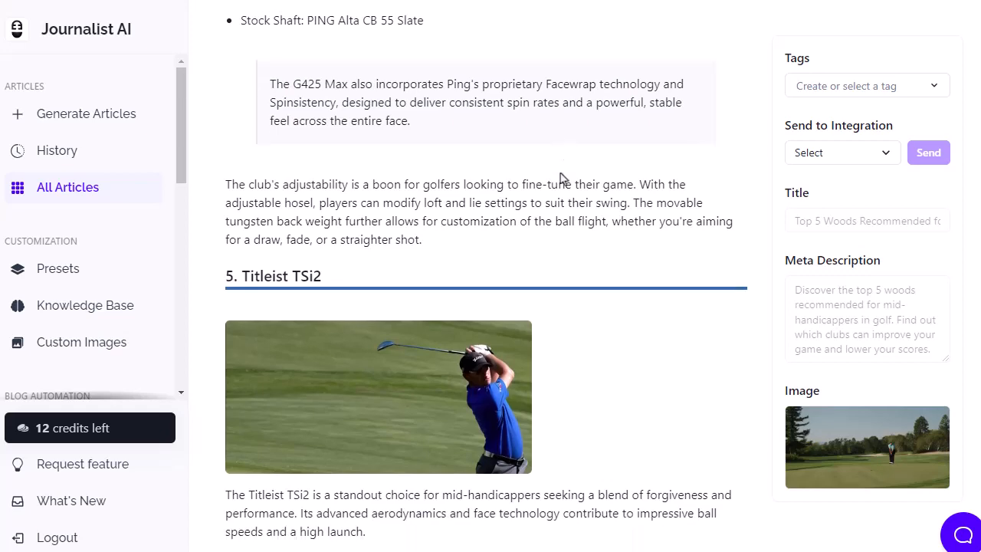
pyautogui.scroll(-6, 559, 179)
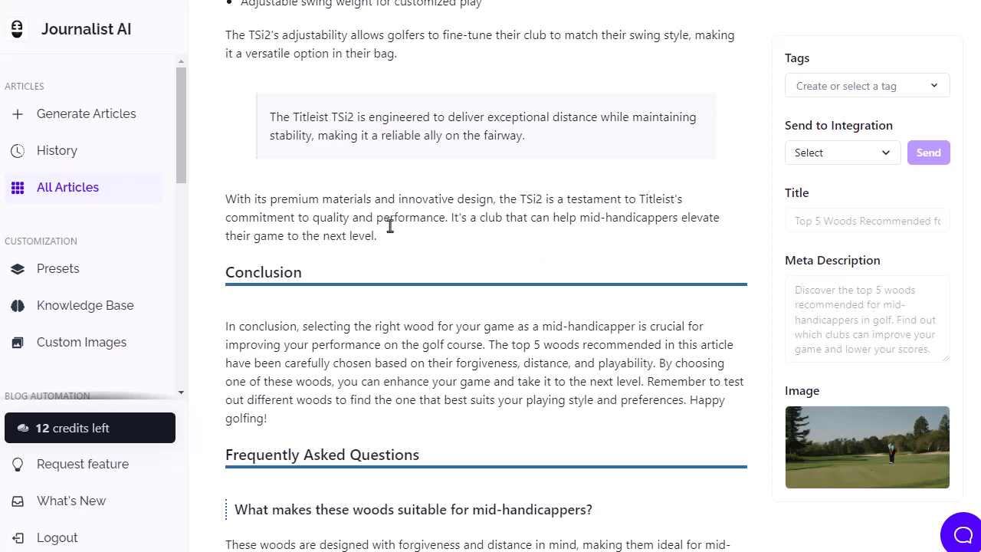
# Read the article's conclusion and Frequently Asked Questions, and return to the start of the article.
pyautogui.scroll(-4, 448, 206)
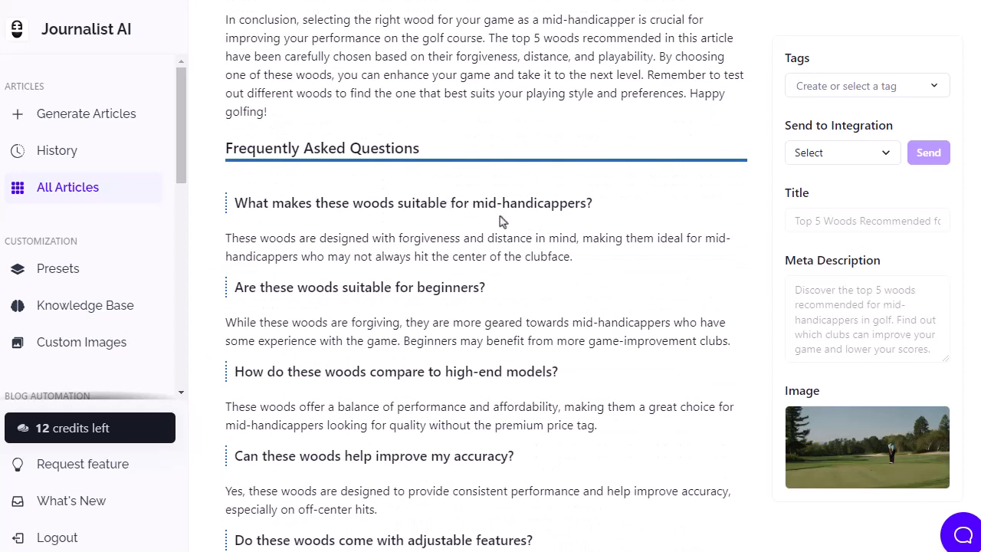
pyautogui.scroll(-2, 646, 222)
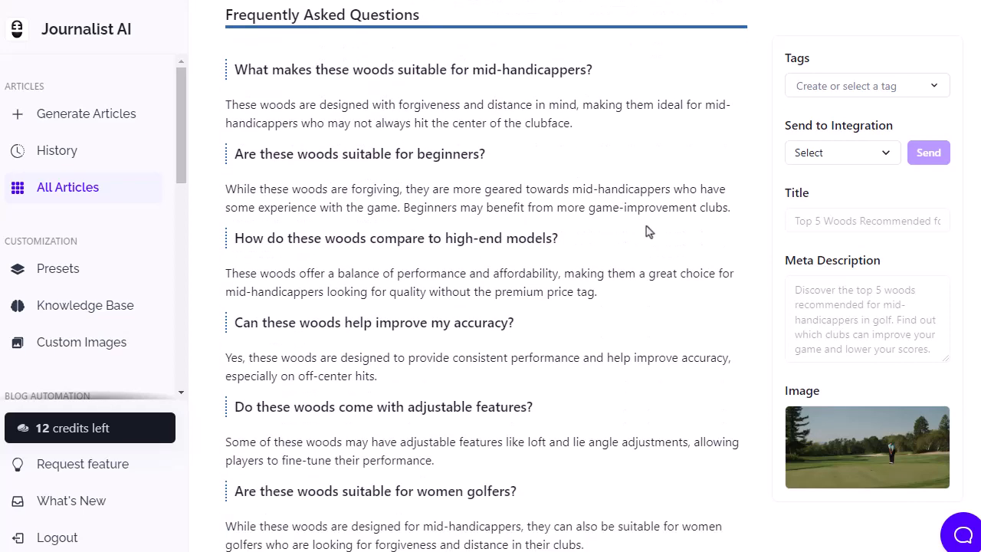
pyautogui.scroll(10, 646, 236)
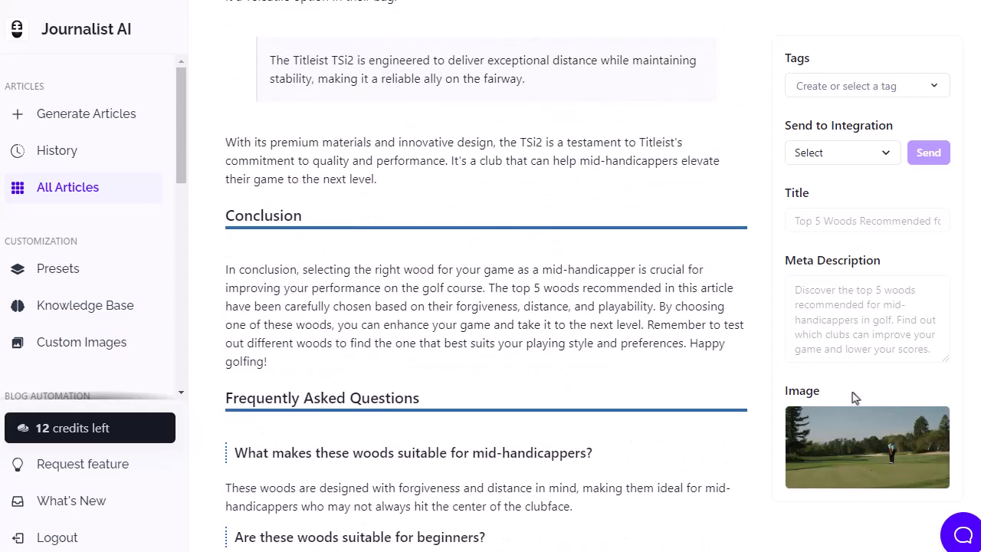
pyautogui.scroll(15, 977, 367)
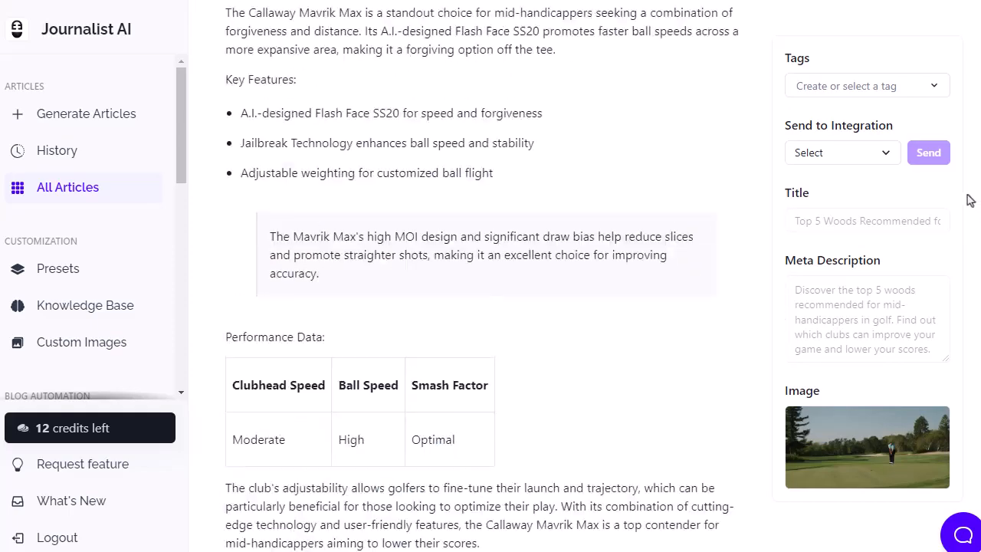
pyautogui.scroll(1, 950, 79)
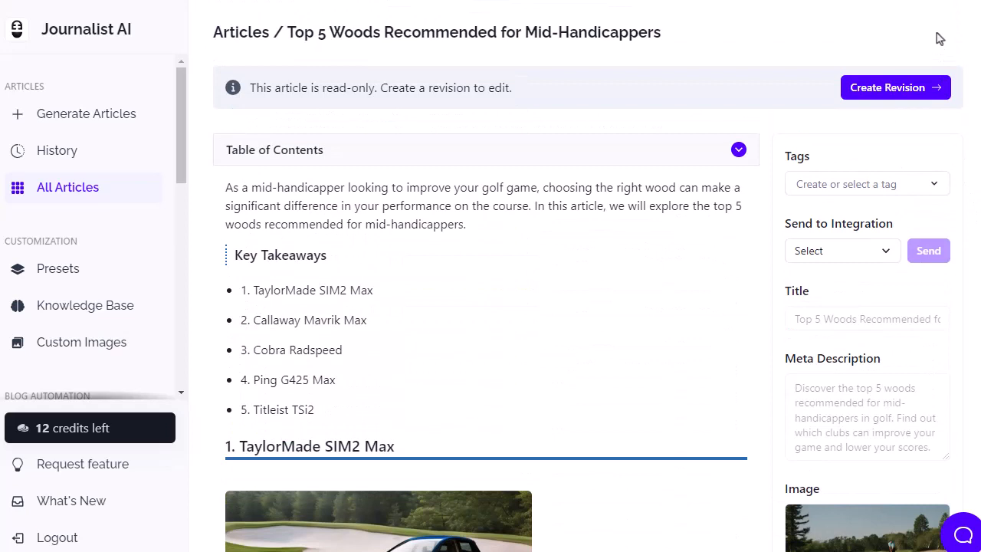
# Review the article's tags, integration, title, meta description and image fields alongside the club sections down to the FAQs.
pyautogui.scroll(-1, 965, 60)
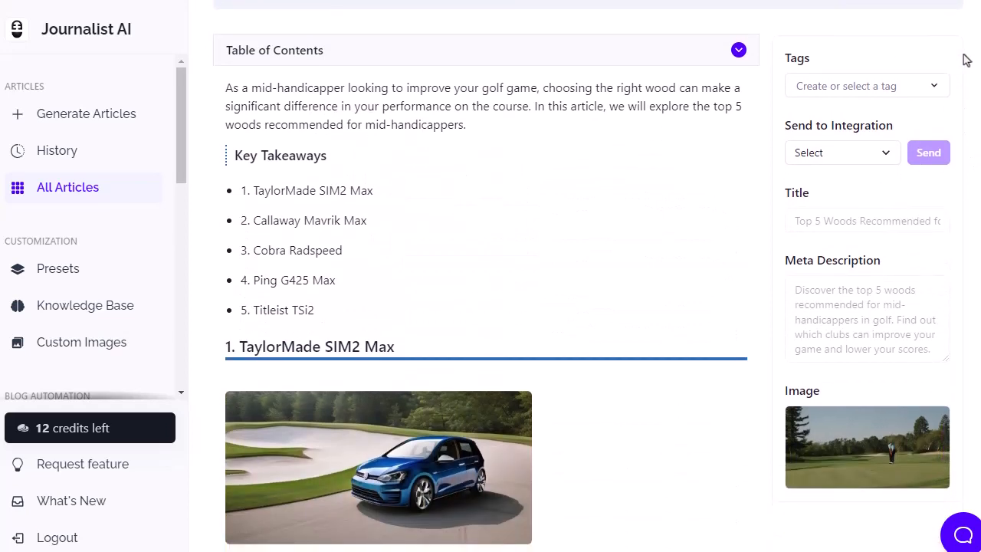
pyautogui.scroll(-2, 965, 60)
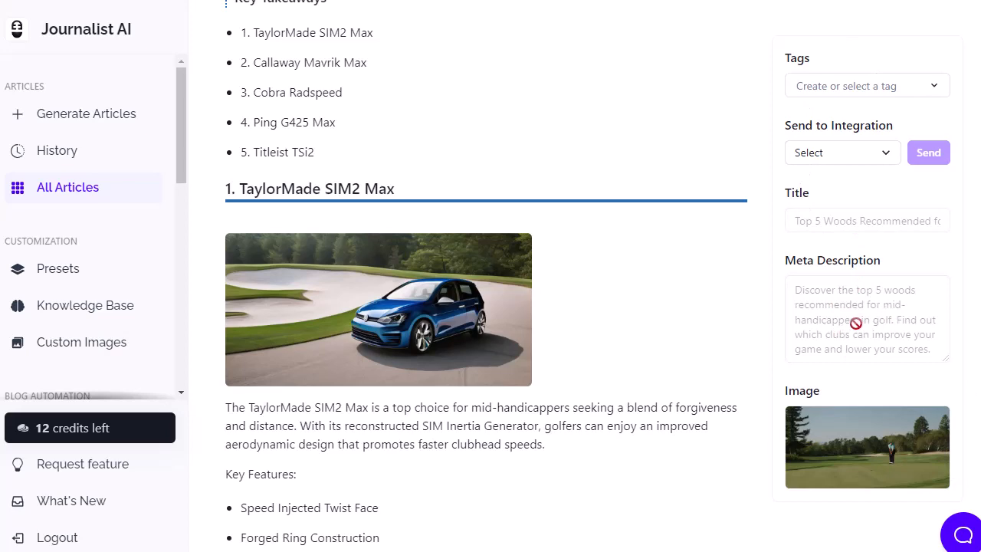
pyautogui.scroll(-15, 650, 352)
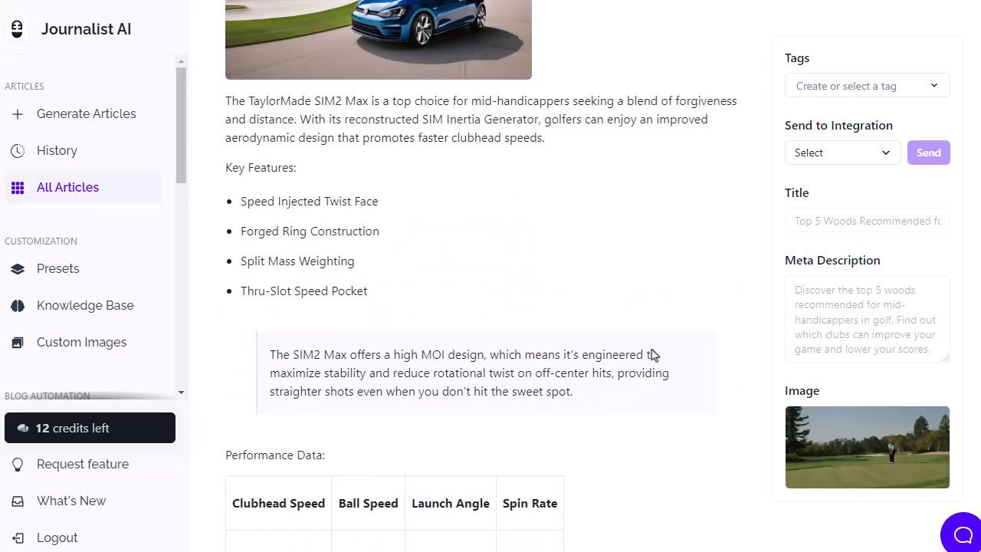
pyautogui.scroll(-15, 649, 378)
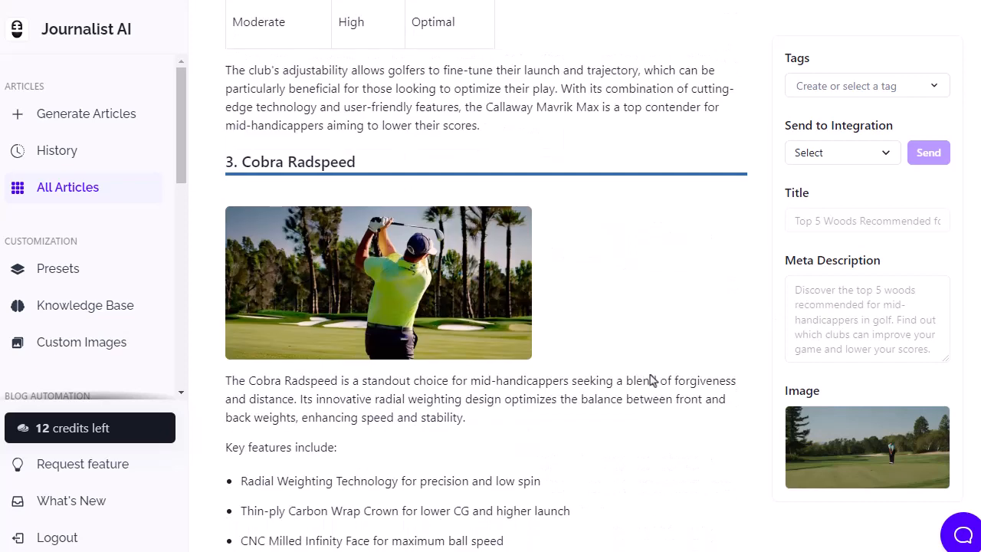
pyautogui.scroll(-6, 650, 375)
pyautogui.scroll(-4, 651, 377)
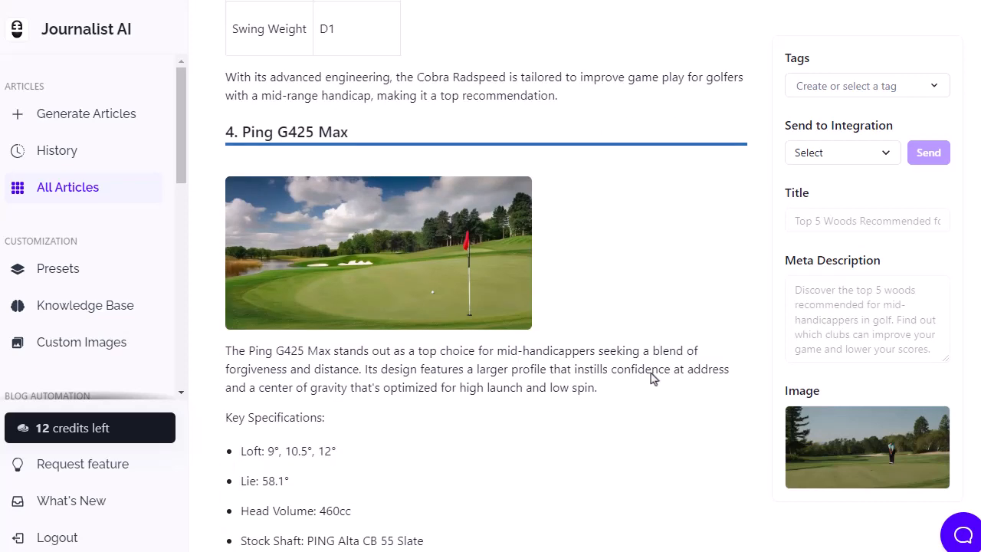
pyautogui.scroll(-9, 652, 378)
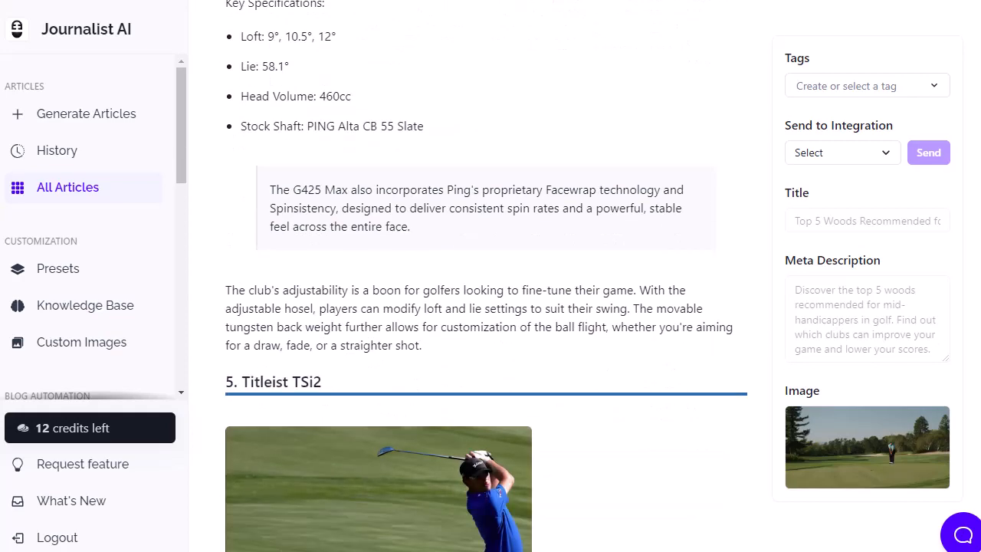
pyautogui.scroll(-10, 487, 278)
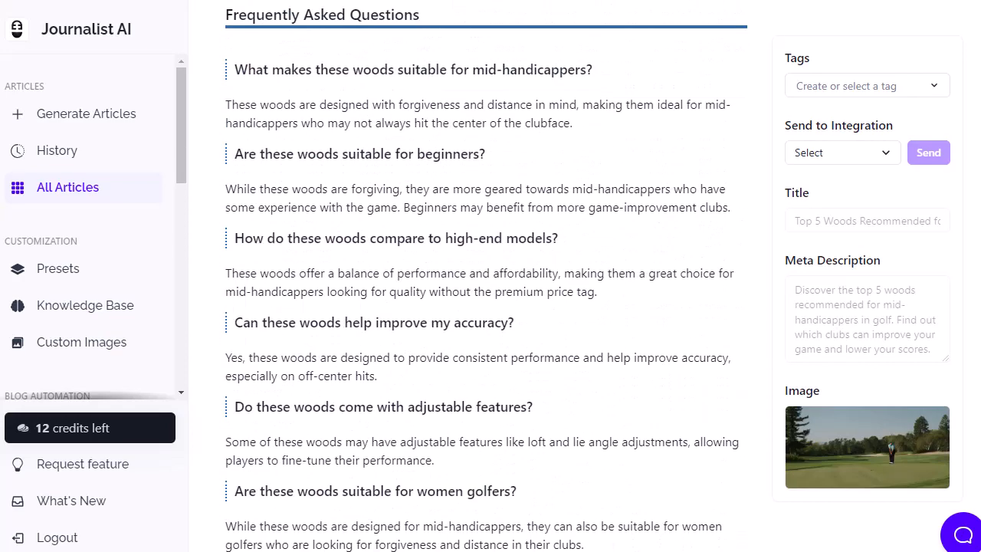
# Return to the start of the article and open its Send to Integration choices.
pyautogui.scroll(20, 487, 278)
pyautogui.click(842, 251)
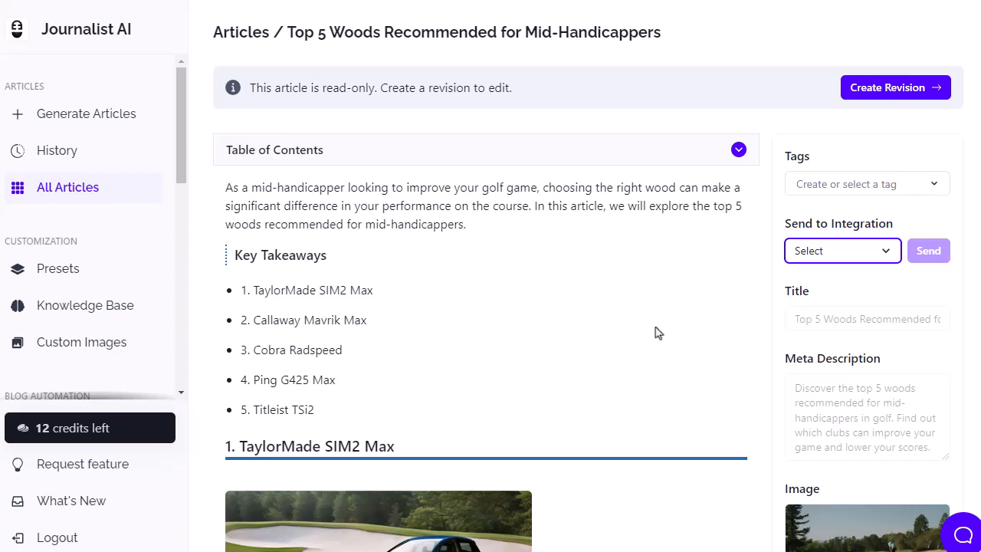
pyautogui.scroll(-20, 655, 333)
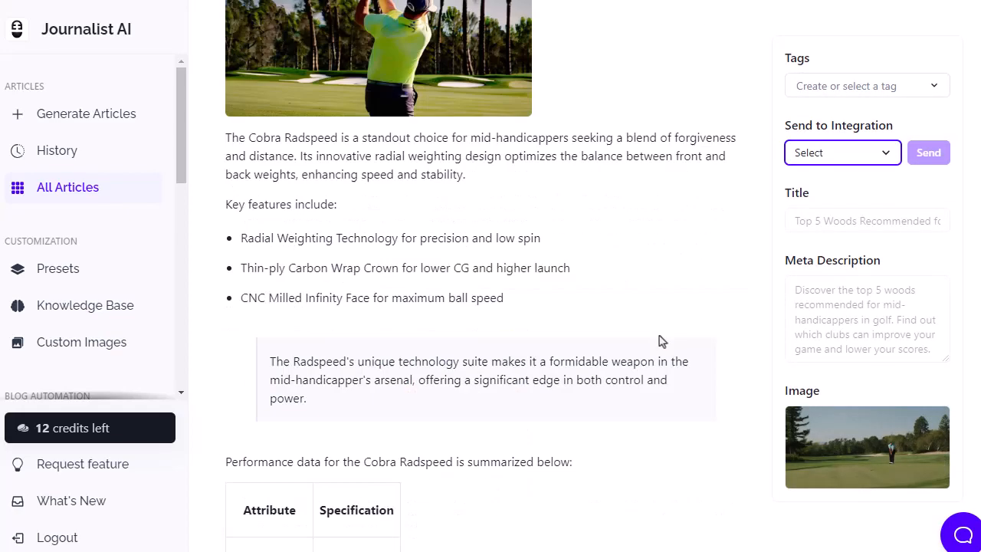
pyautogui.scroll(-10, 662, 340)
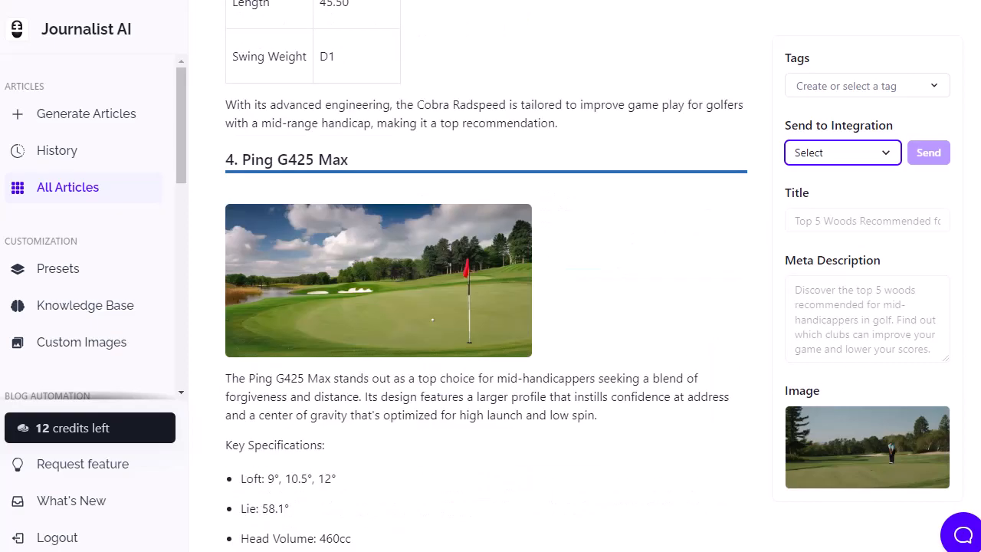
pyautogui.scroll(-15, 486, 307)
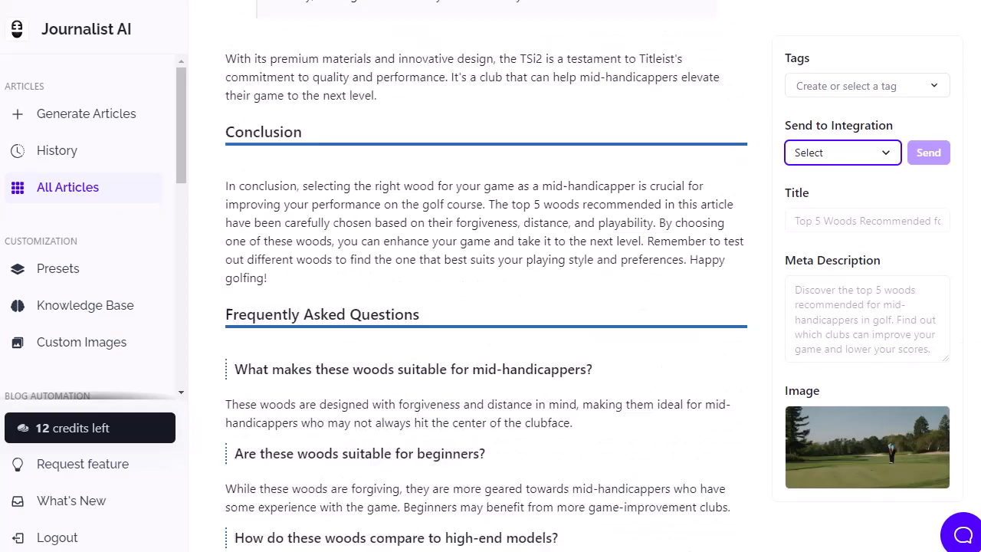
pyautogui.scroll(-4, 619, 188)
pyautogui.scroll(20, 619, 188)
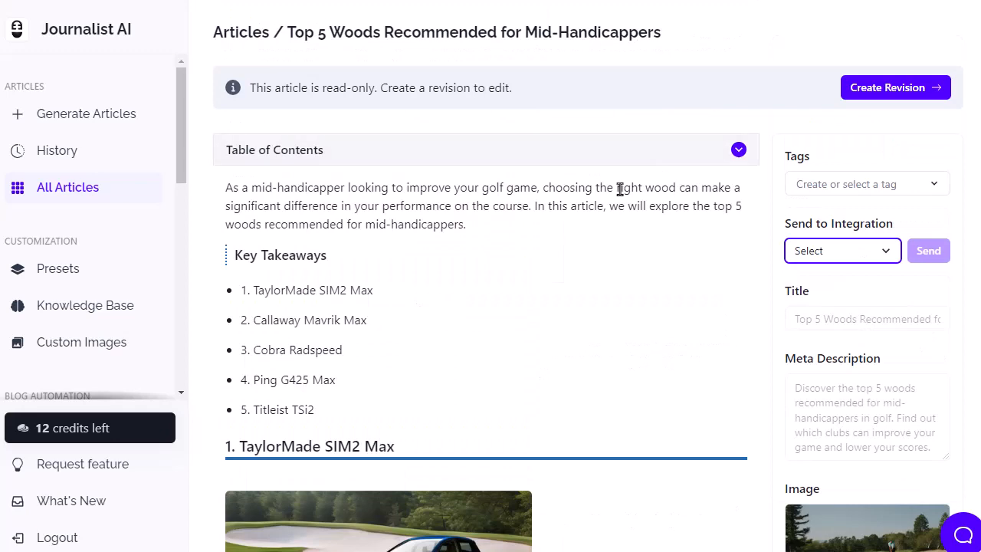
pyautogui.scroll(-5, 589, 228)
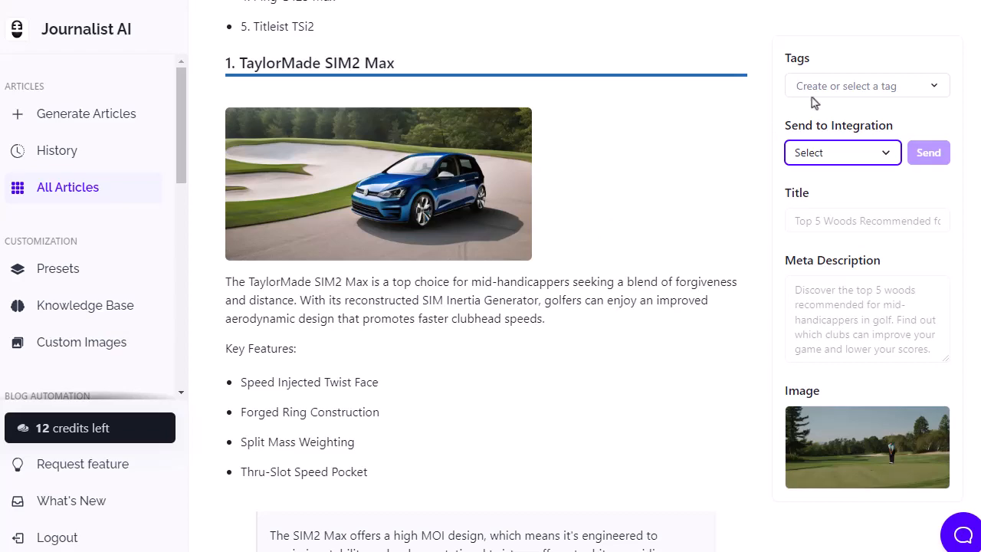
pyautogui.scroll(4, 486, 276)
pyautogui.scroll(-2, 485, 276)
pyautogui.scroll(-20, 486, 276)
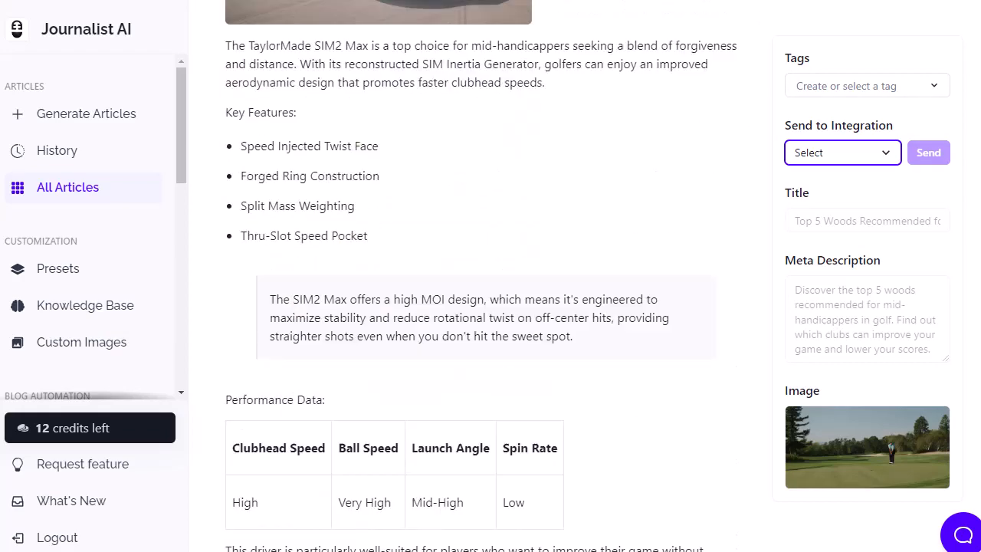
pyautogui.scroll(-20, 486, 276)
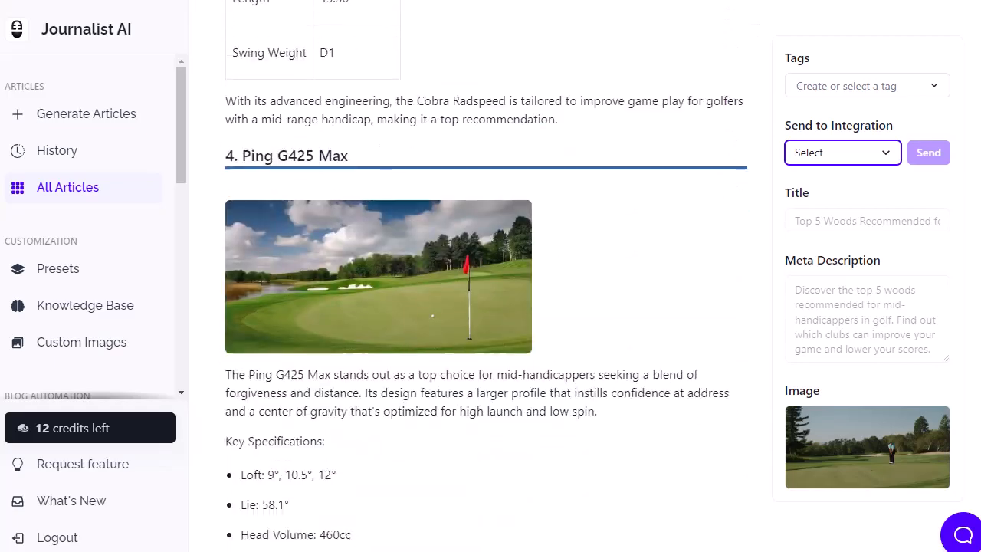
pyautogui.scroll(-20, 485, 276)
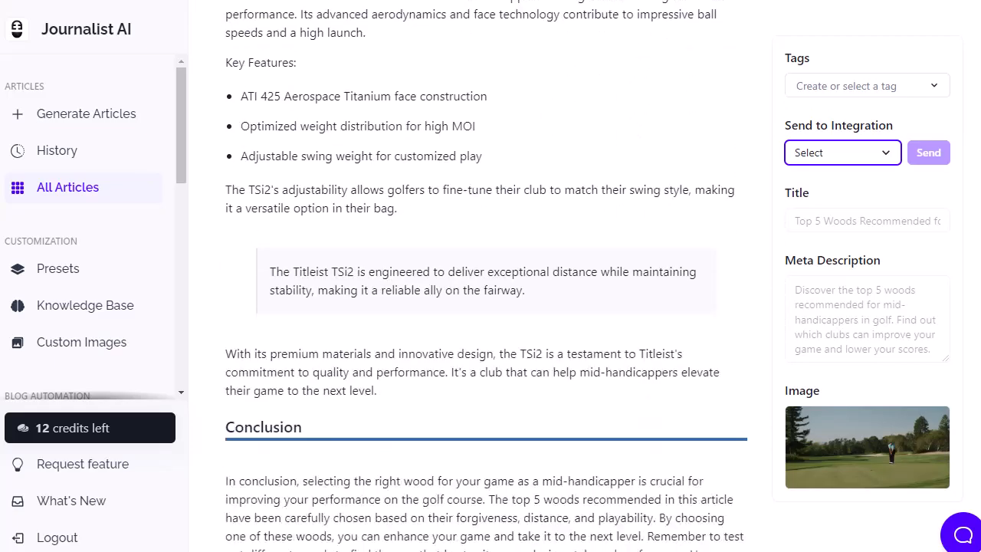
pyautogui.scroll(20, 486, 276)
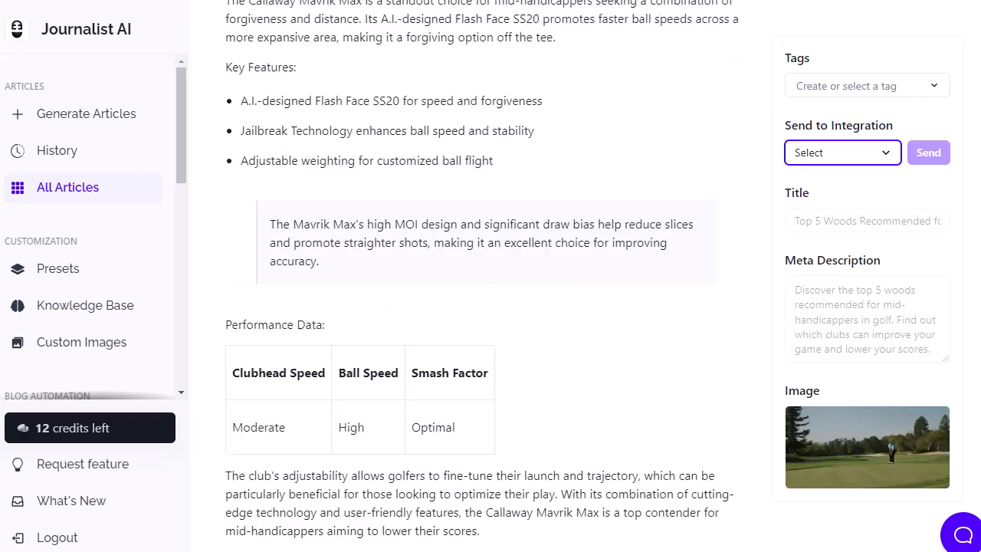